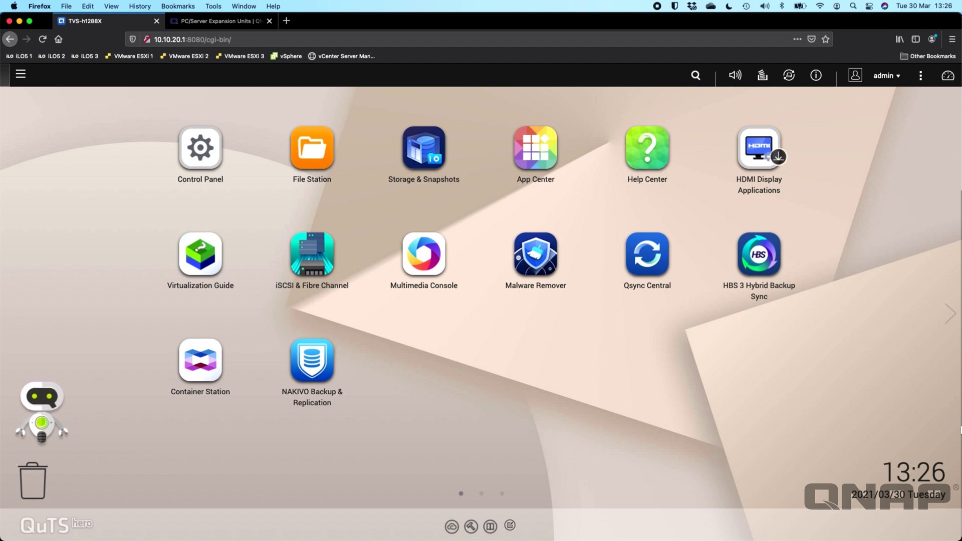
# Switch to the PC/Server Expansion Units tab to view the TL-D800C JBOD and TR-004 RAID enclosures
pyautogui.click(223, 27)
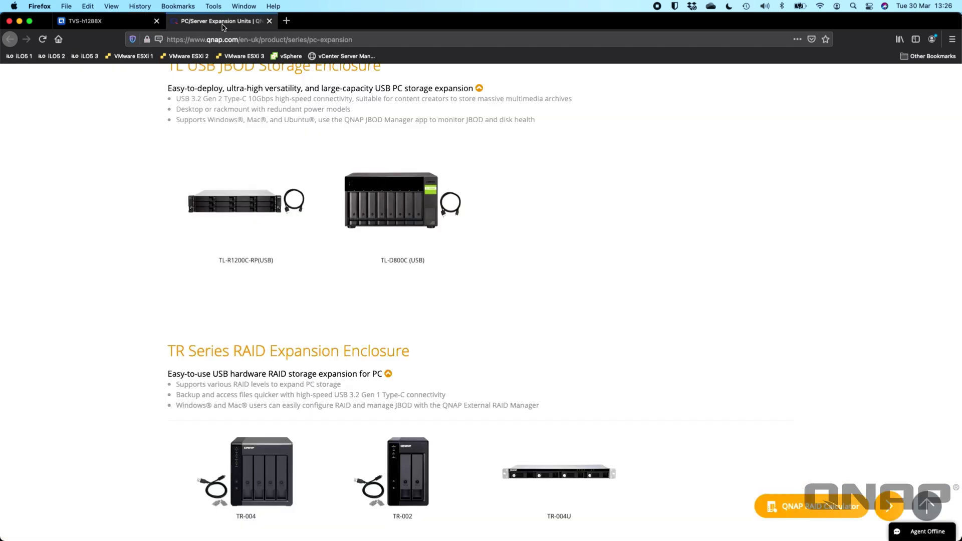
pyautogui.scroll(1, 129, 194)
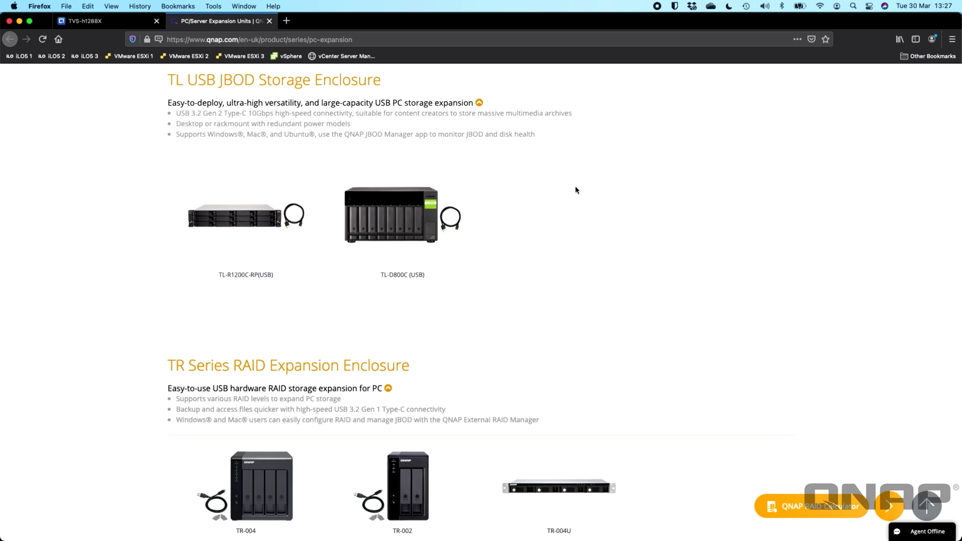
# Open Time Machine Preferences, confirm the NAS TMBackup share appears as a backup disk, then cancel
pyautogui.click(746, 6)
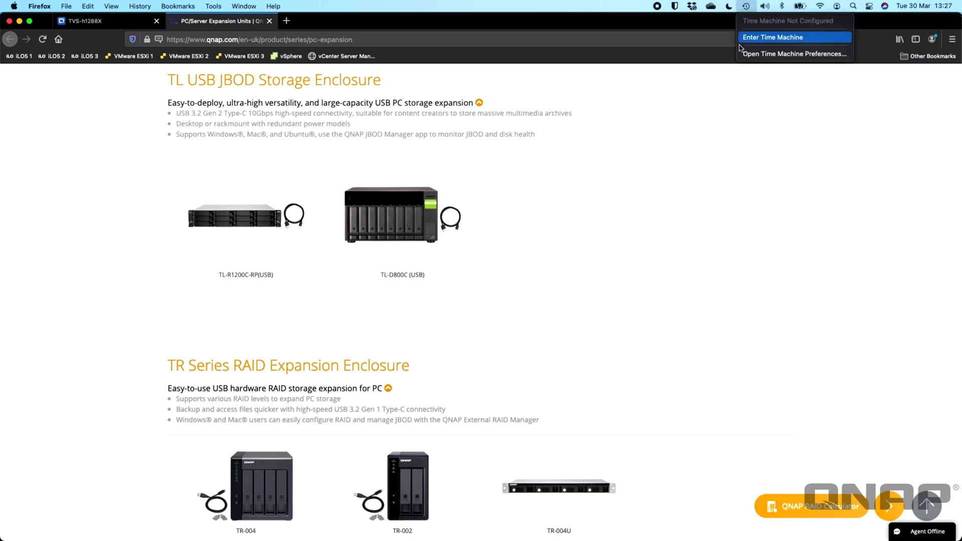
pyautogui.click(770, 54)
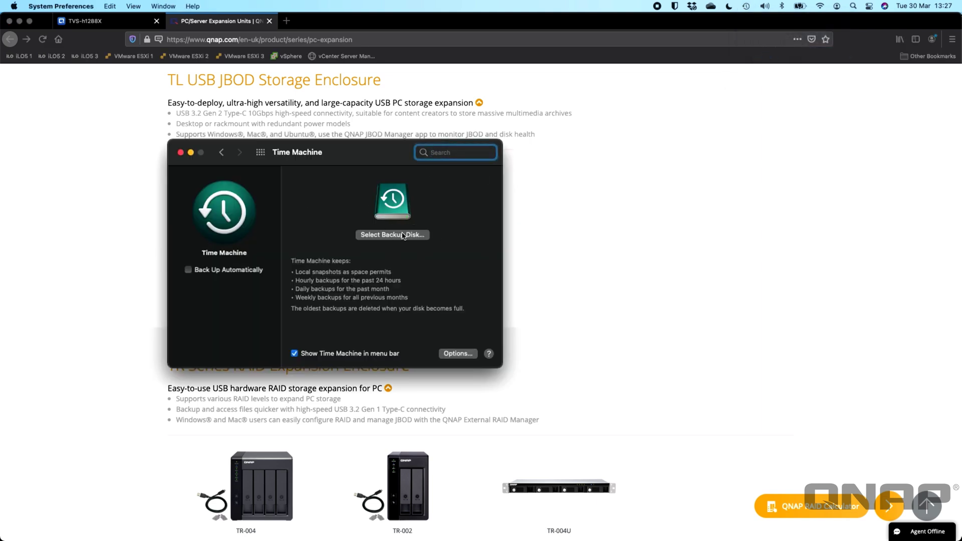
pyautogui.click(390, 236)
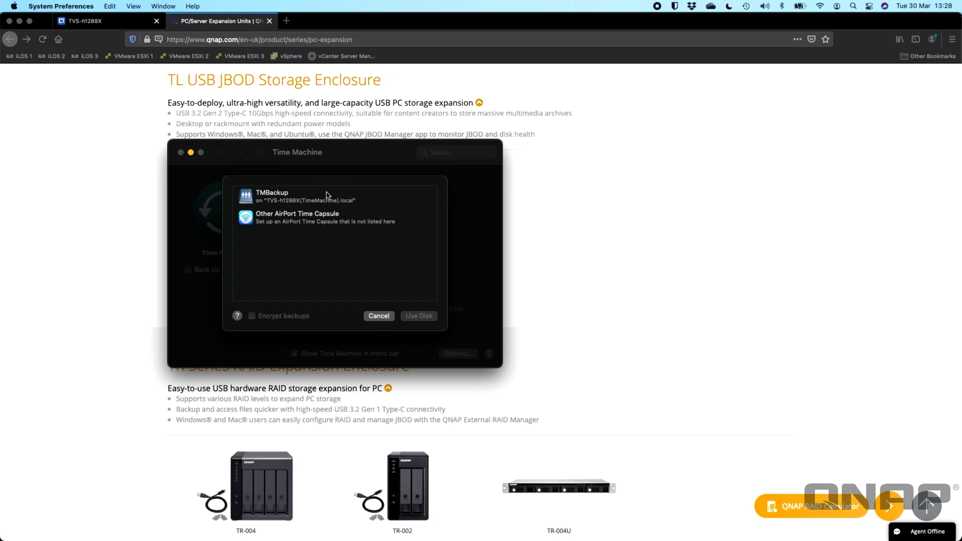
pyautogui.click(380, 315)
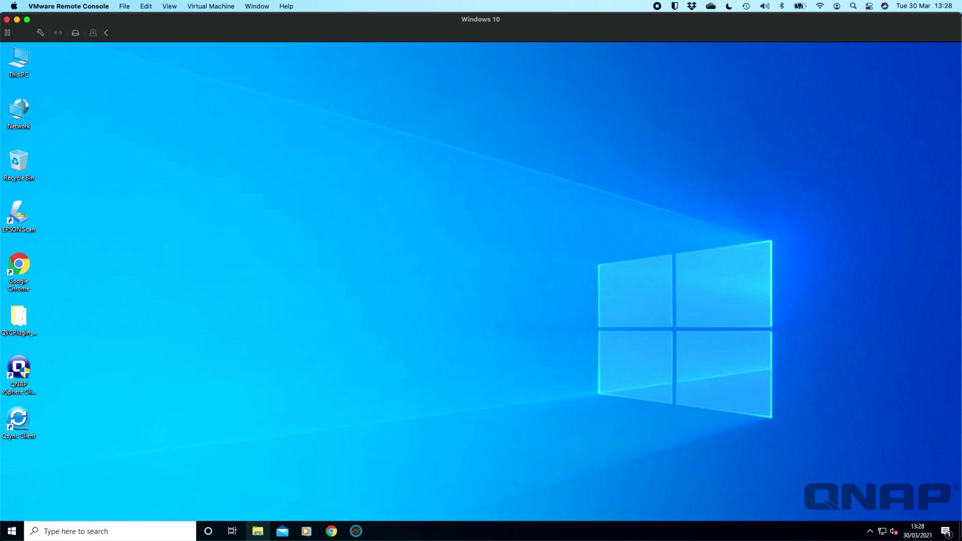
# Search 'bacup' to open Backup settings and toggle 'Automatically back up my files' off and on
pyautogui.click(79, 529)
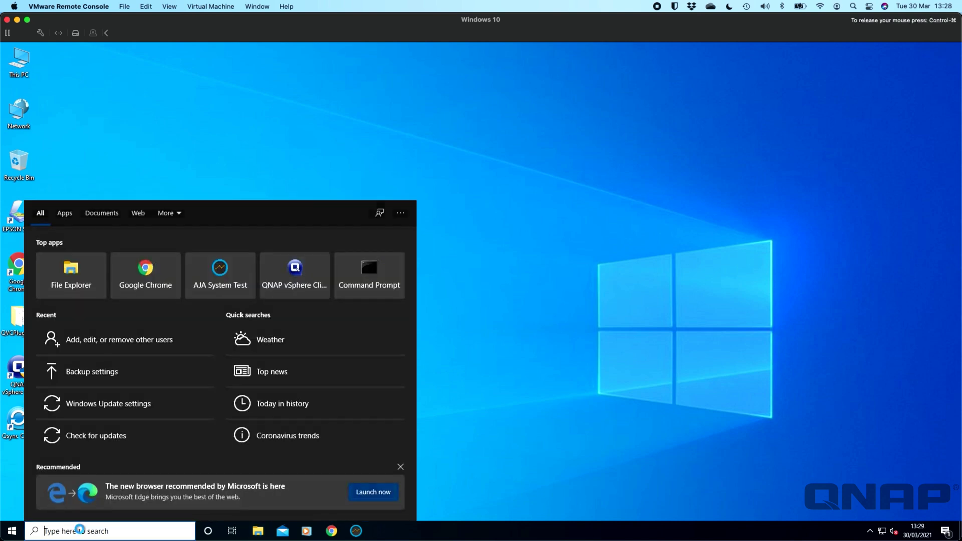
pyautogui.write('bacup')
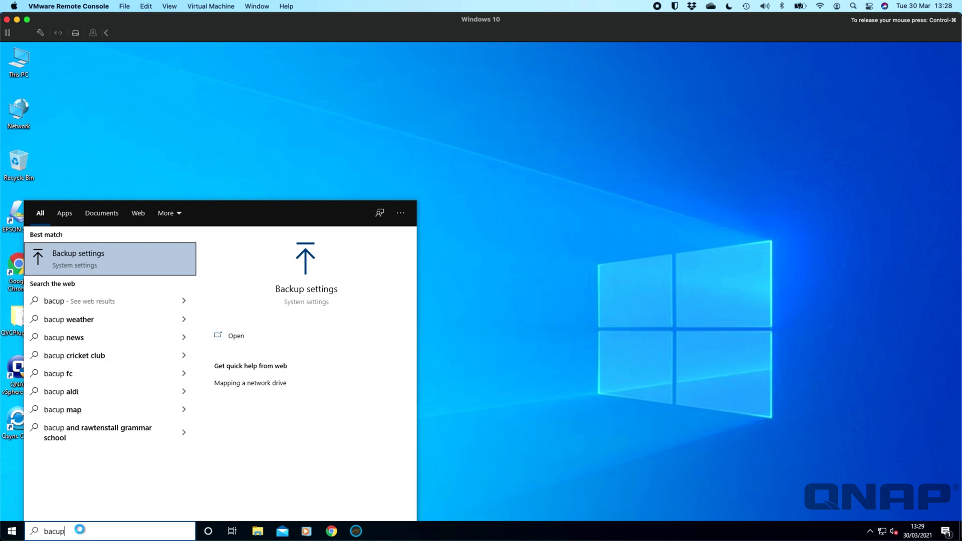
pyautogui.click(122, 257)
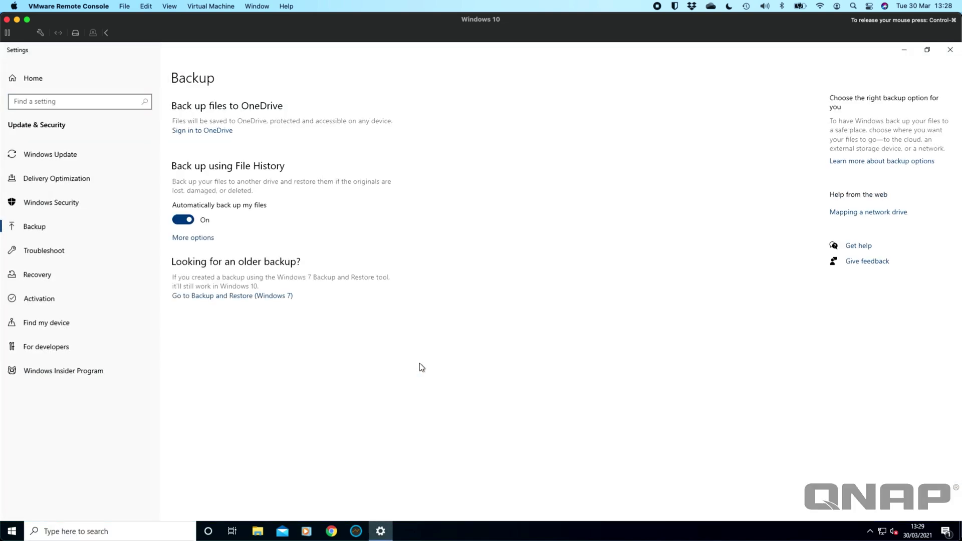
pyautogui.click(261, 209)
pyautogui.click(264, 206)
# In File History options, keep backups every hour and kept forever
pyautogui.click(197, 236)
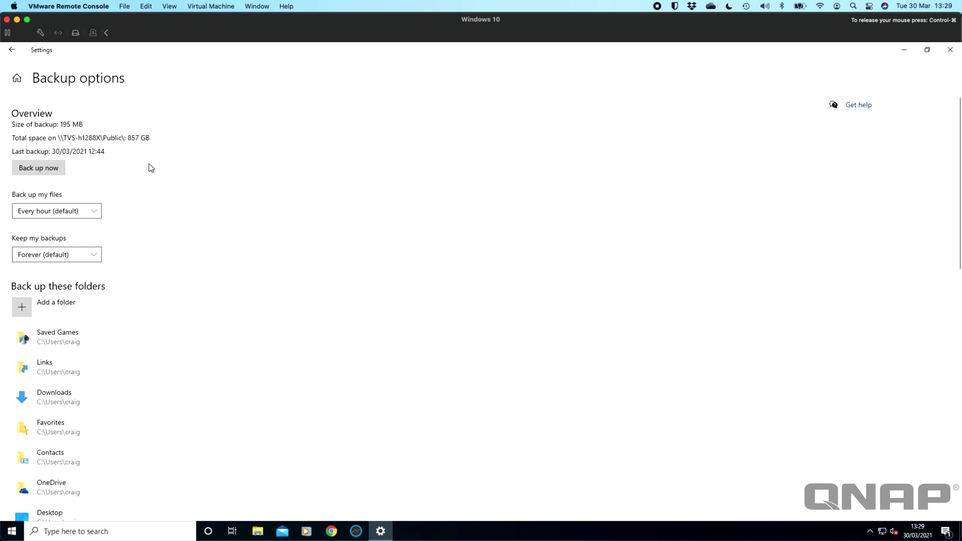
pyautogui.click(73, 211)
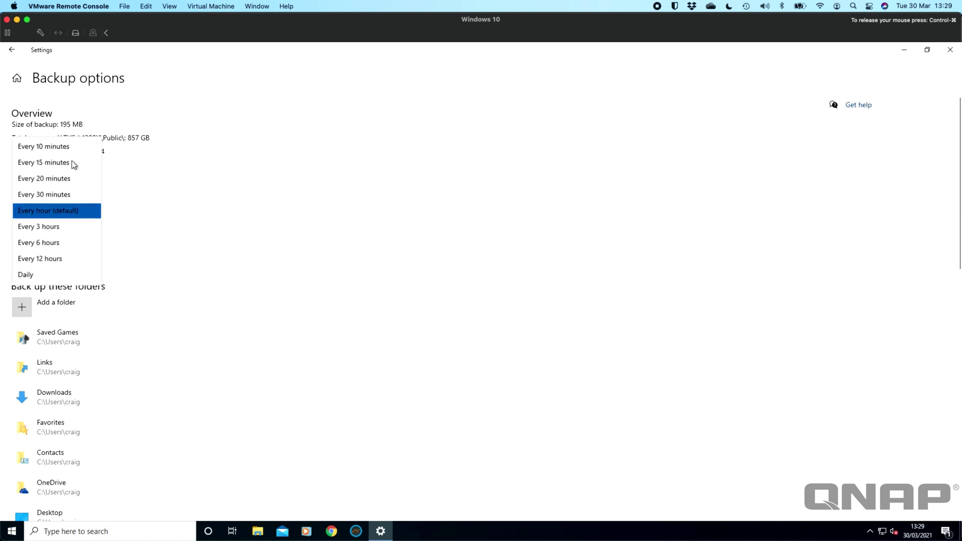
pyautogui.click(174, 214)
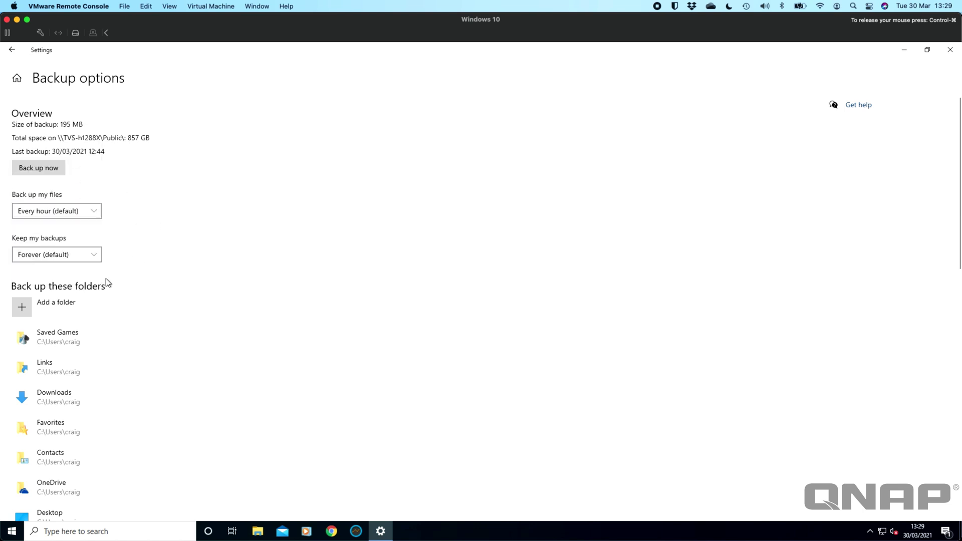
pyautogui.click(63, 255)
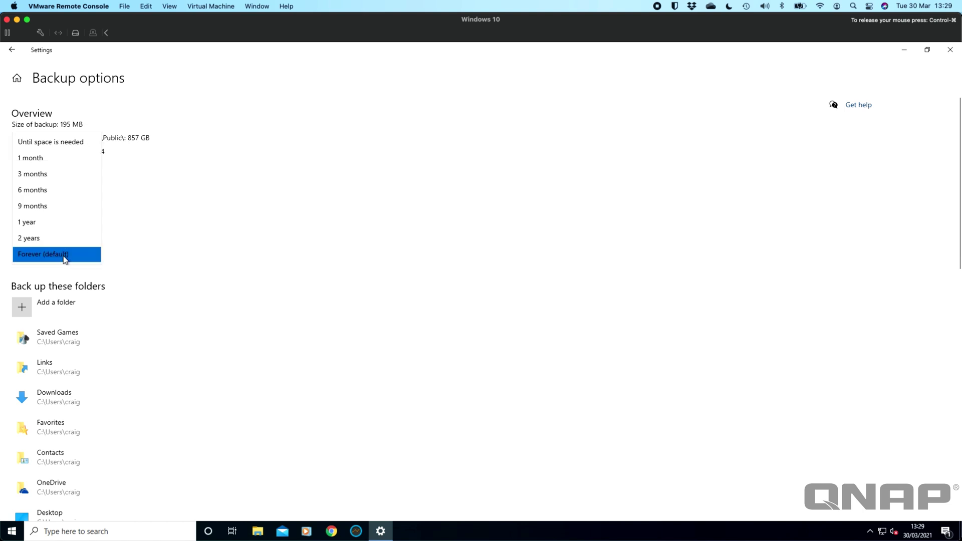
pyautogui.click(189, 247)
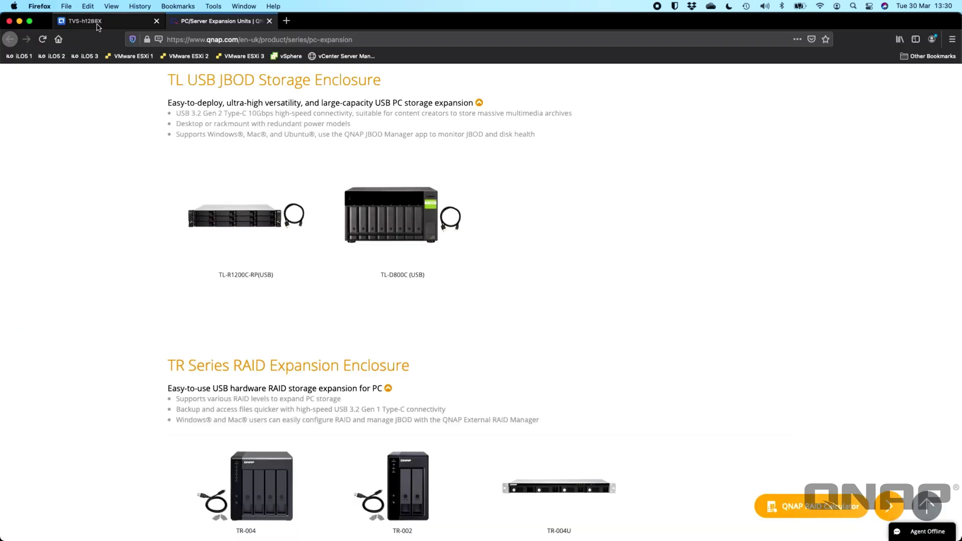
# Open HBS 3 on the TVS-h1288X, review the Time Machine TMBackup account on Pool 1, and close it
pyautogui.click(100, 21)
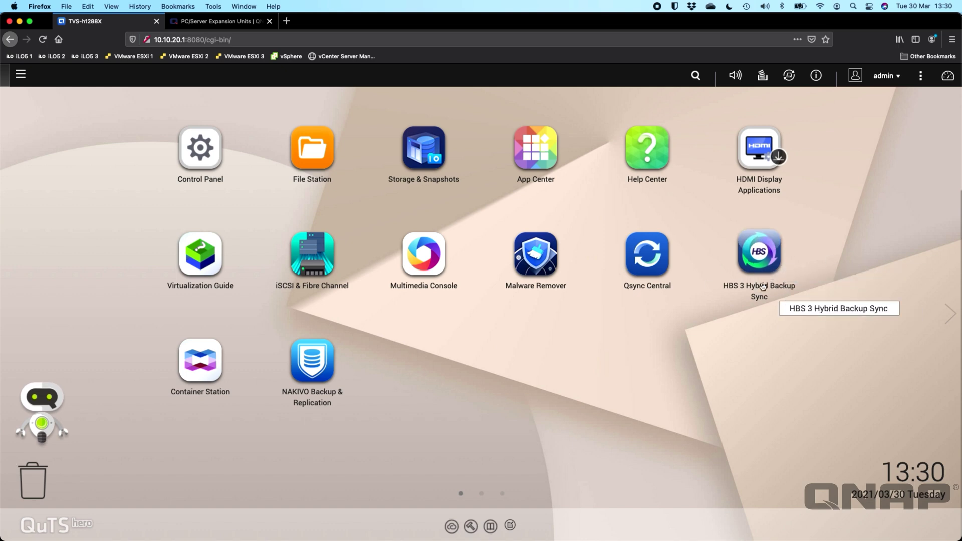
pyautogui.click(770, 258)
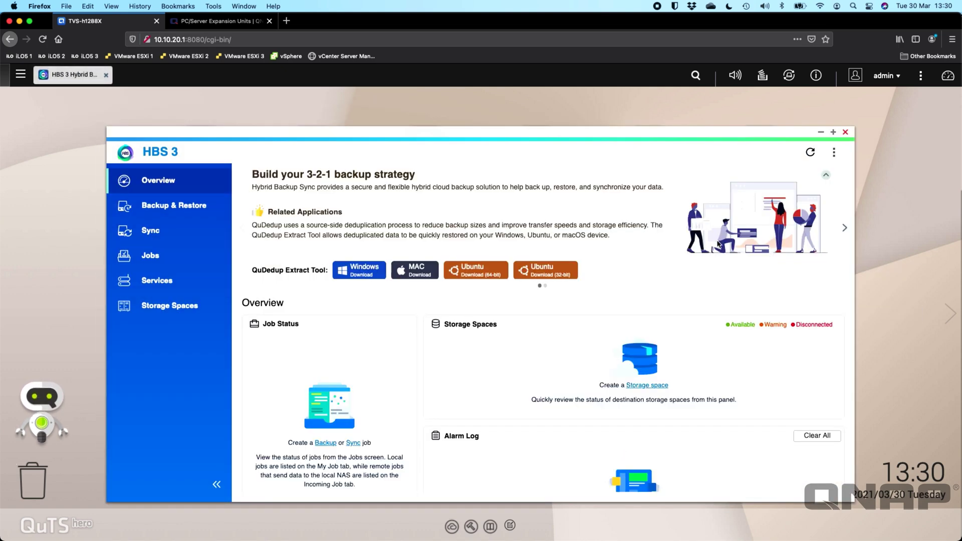
pyautogui.click(169, 281)
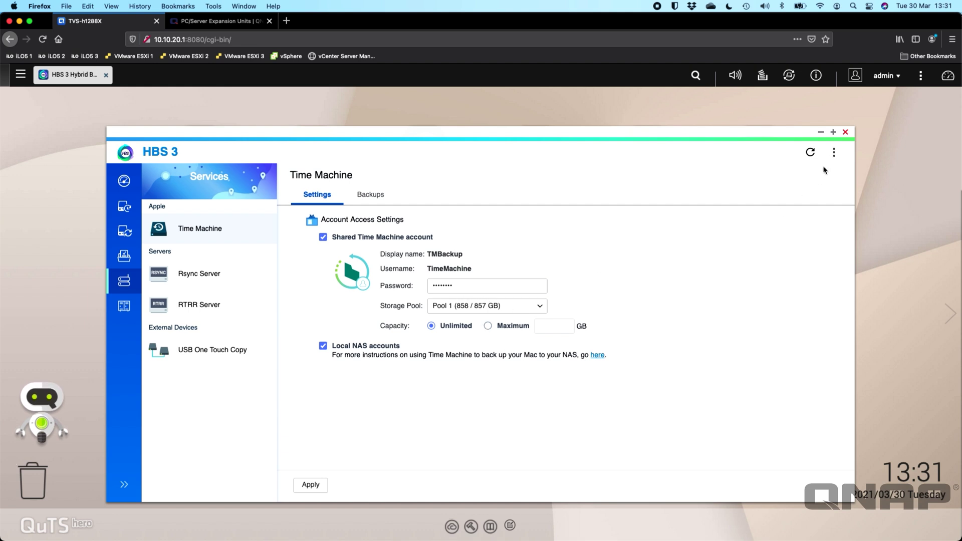
pyautogui.click(845, 133)
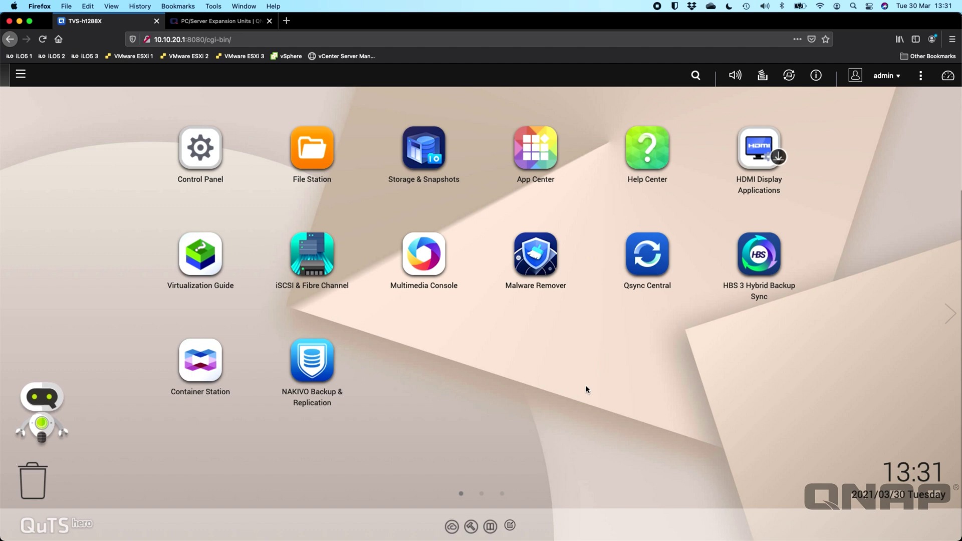
pyautogui.click(543, 175)
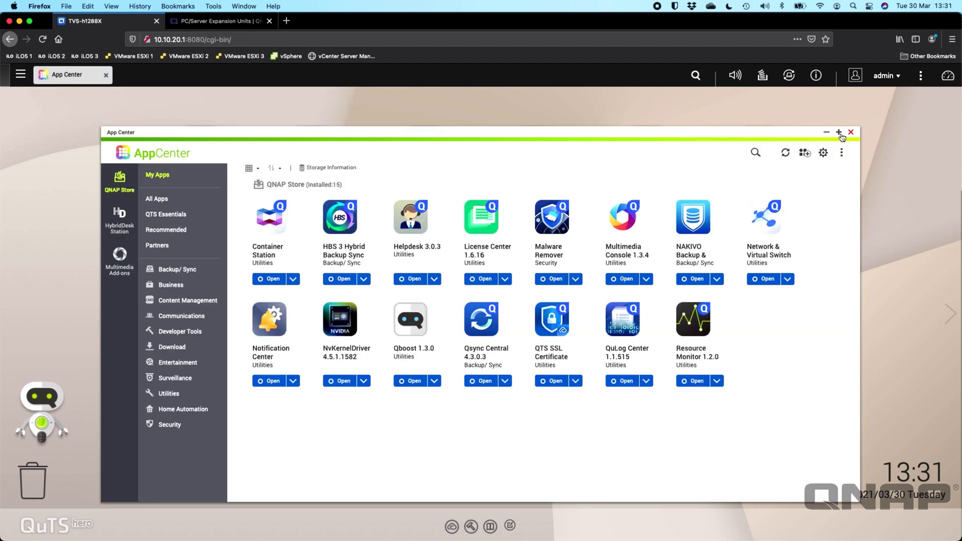
pyautogui.click(838, 132)
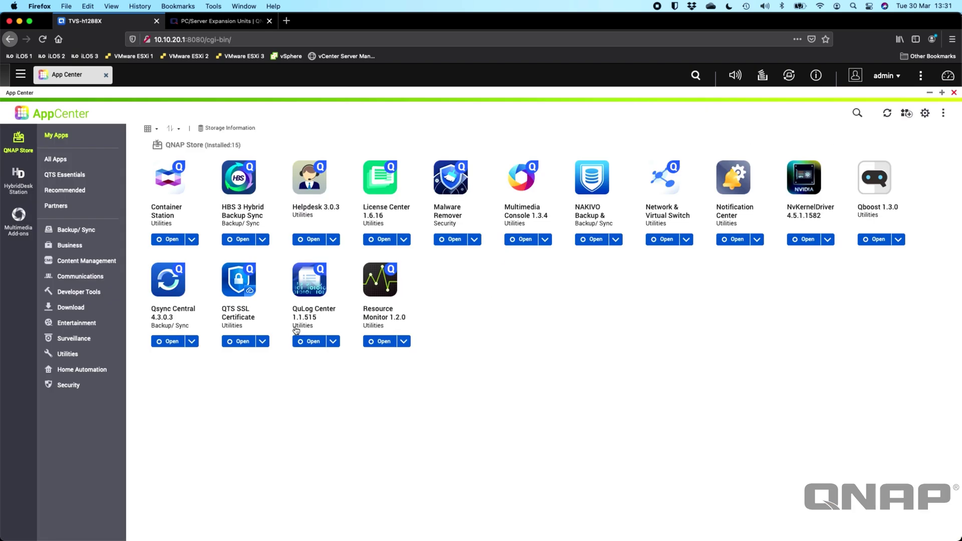
pyautogui.click(75, 229)
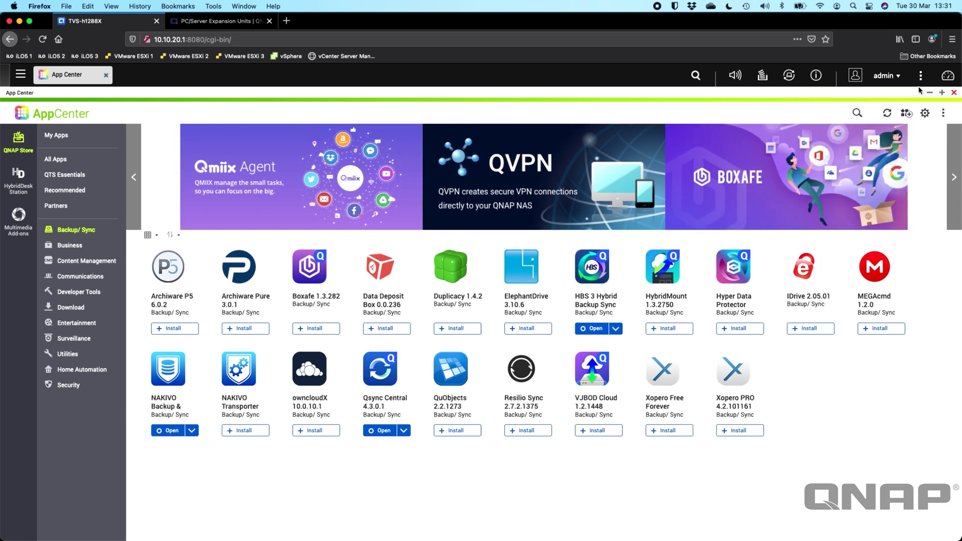
pyautogui.click(954, 93)
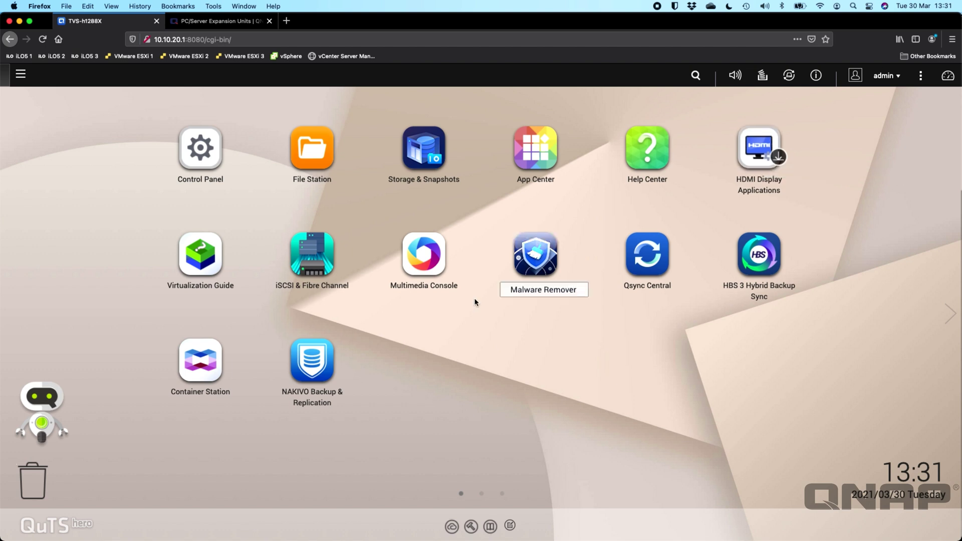
# Launch NAKIVO and start adding physical machines from Settings > Inventory > Add New
pyautogui.click(318, 360)
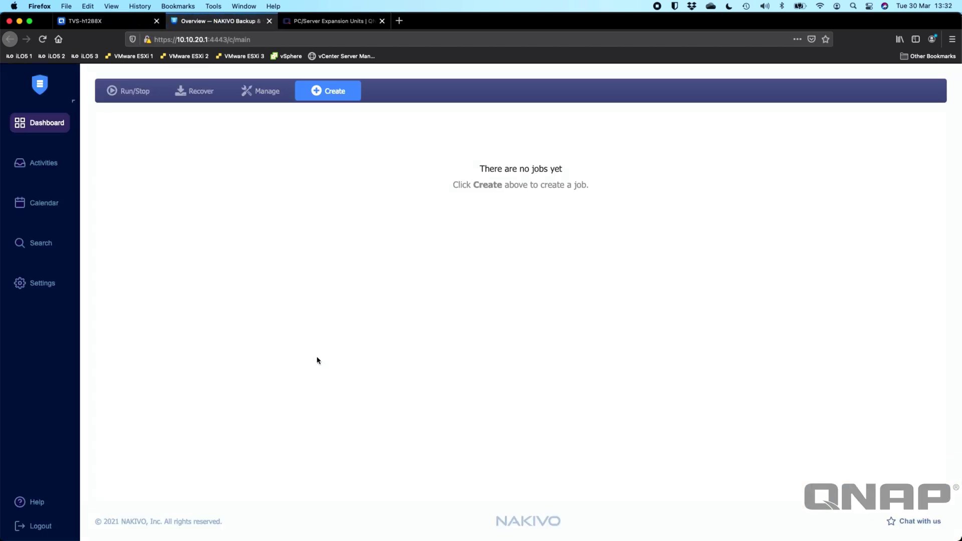
pyautogui.click(64, 286)
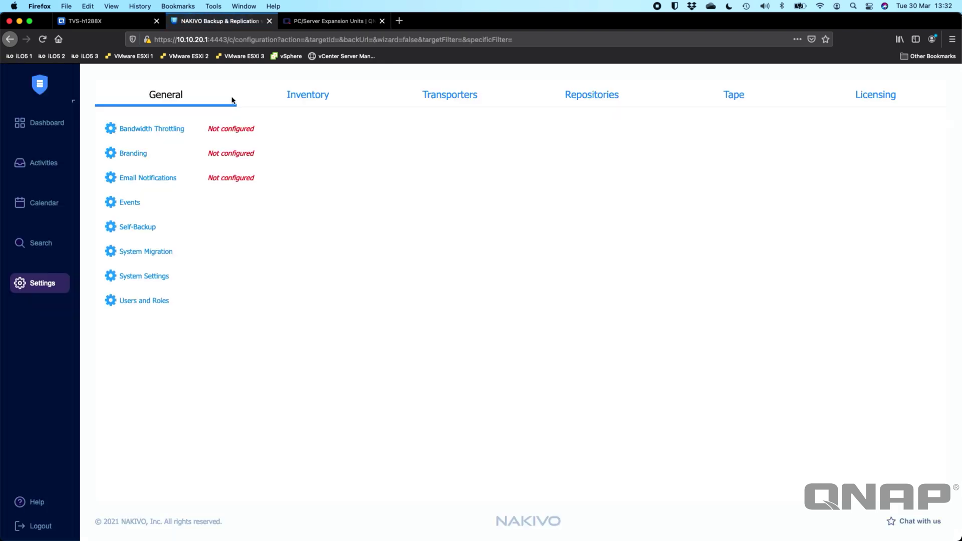
pyautogui.click(296, 97)
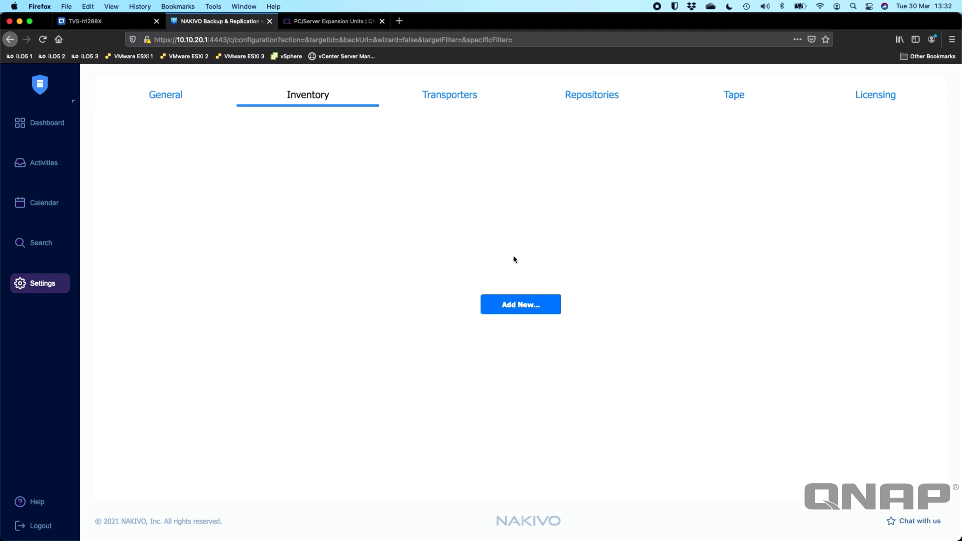
pyautogui.click(519, 309)
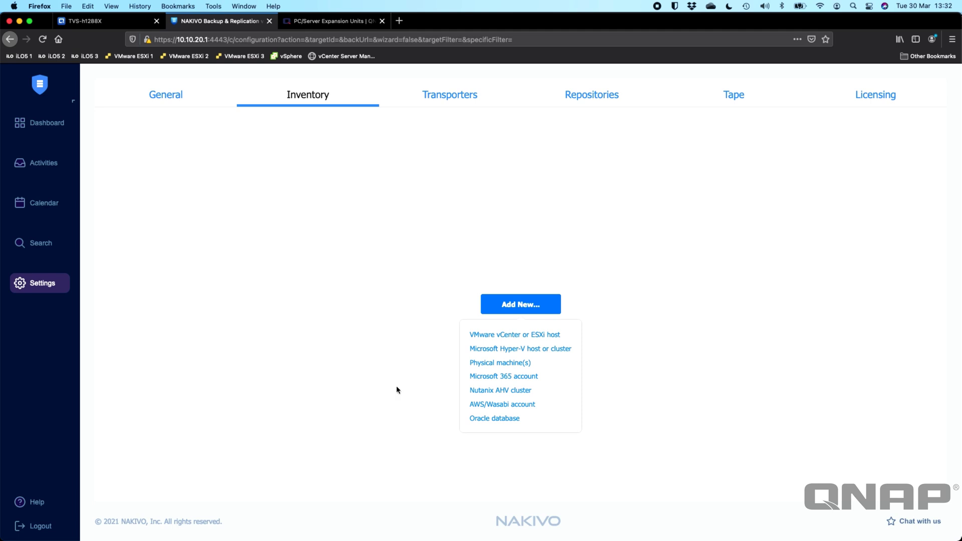
pyautogui.click(498, 362)
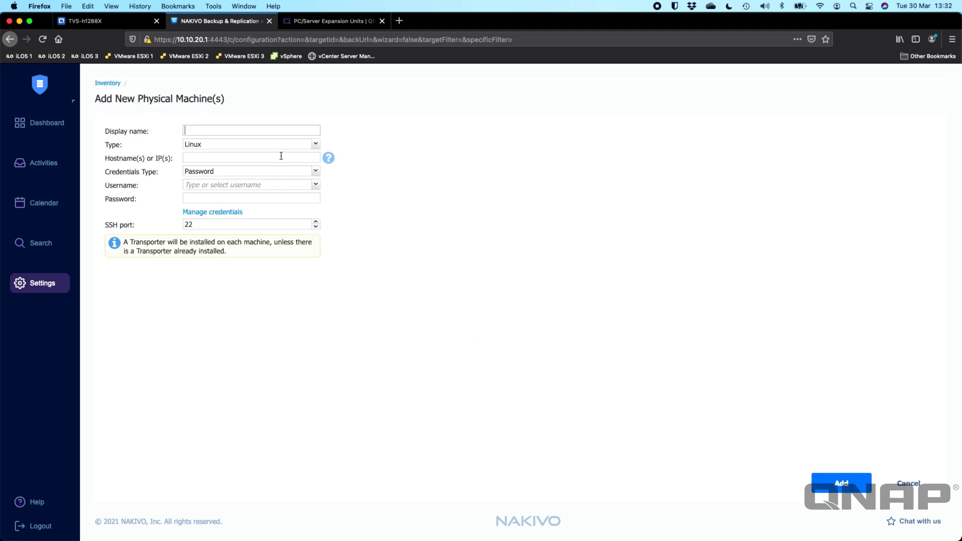
# Enter a Microsoft Windows machine named WholeOffice with IP range 10.10.0.1-20
pyautogui.click(228, 144)
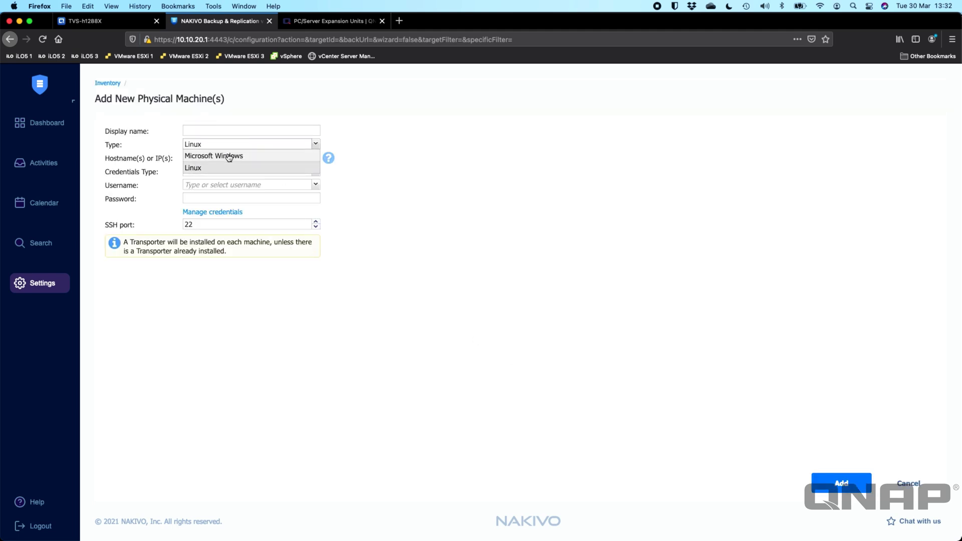
pyautogui.click(228, 158)
pyautogui.click(220, 128)
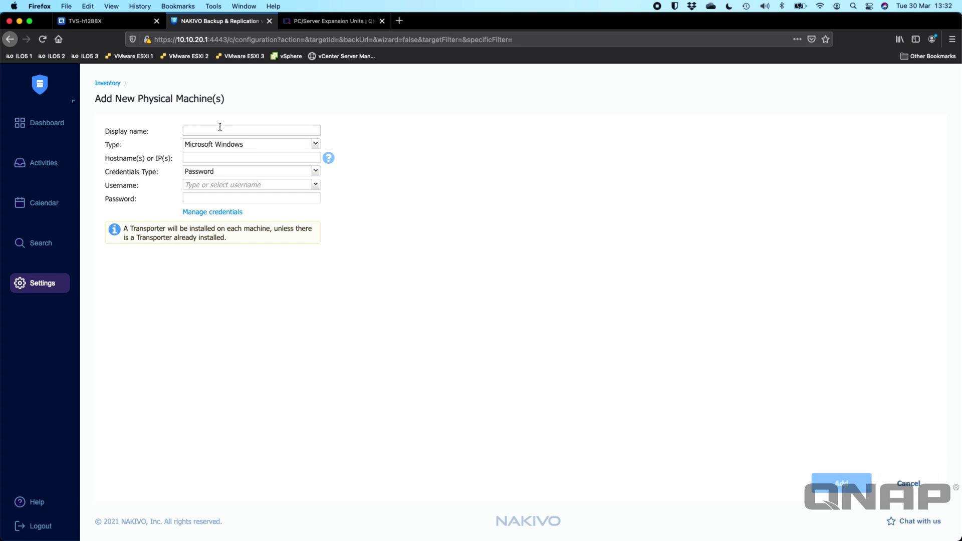
pyautogui.write('WholeOffice')
pyautogui.click(213, 155)
pyautogui.write('10.10.')
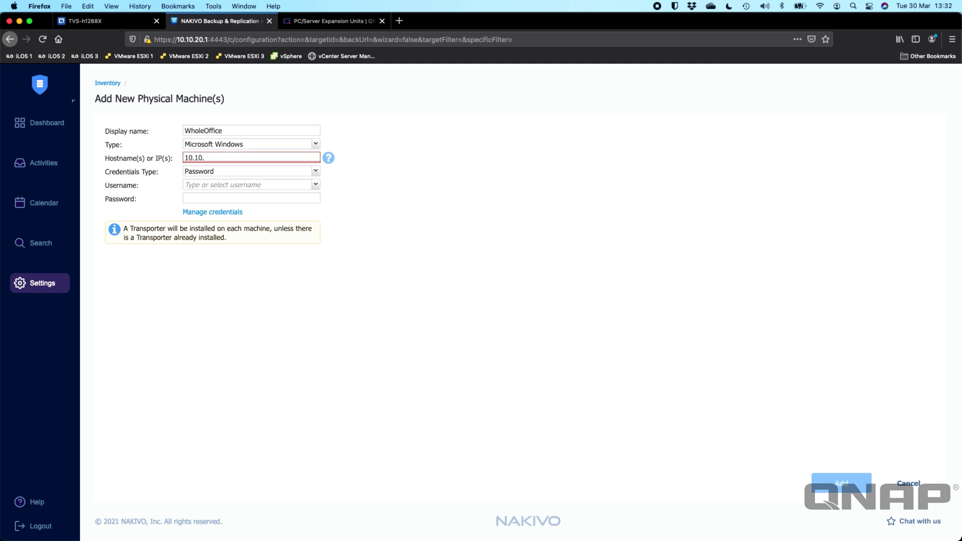
pyautogui.write('0.1')
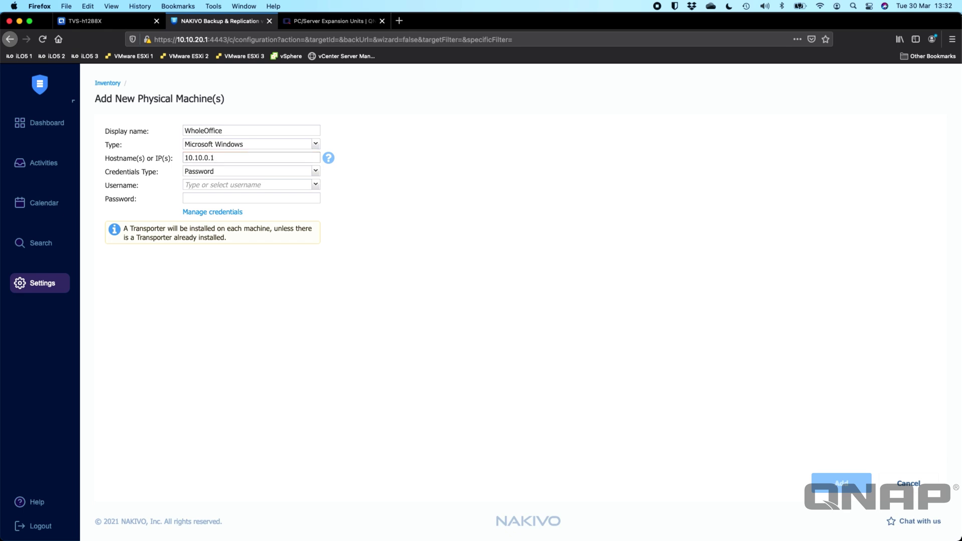
pyautogui.write('-2')
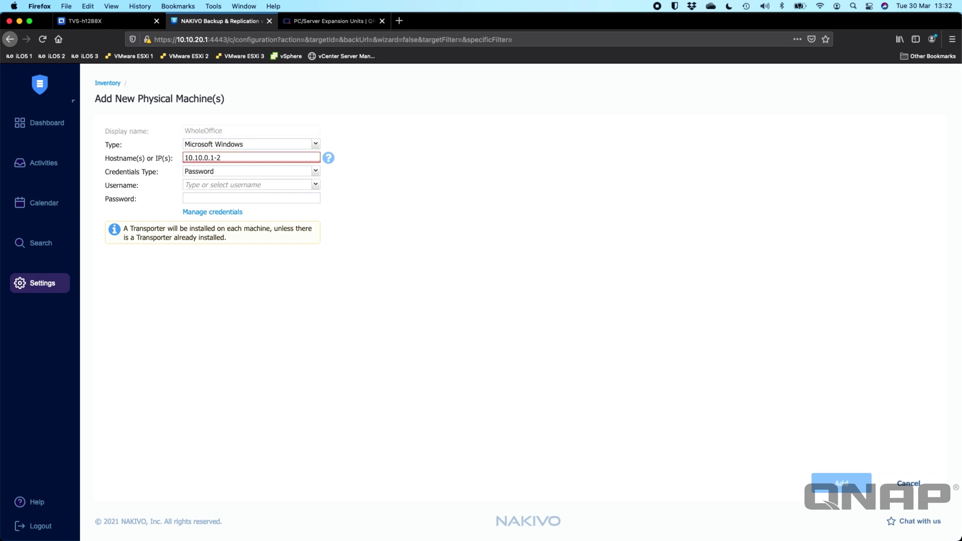
pyautogui.write('0')
# Correct the range to 10.10.0.1-10.10.0.20, keep Password credentials, then cancel the addition
pyautogui.moveTo(267, 157)
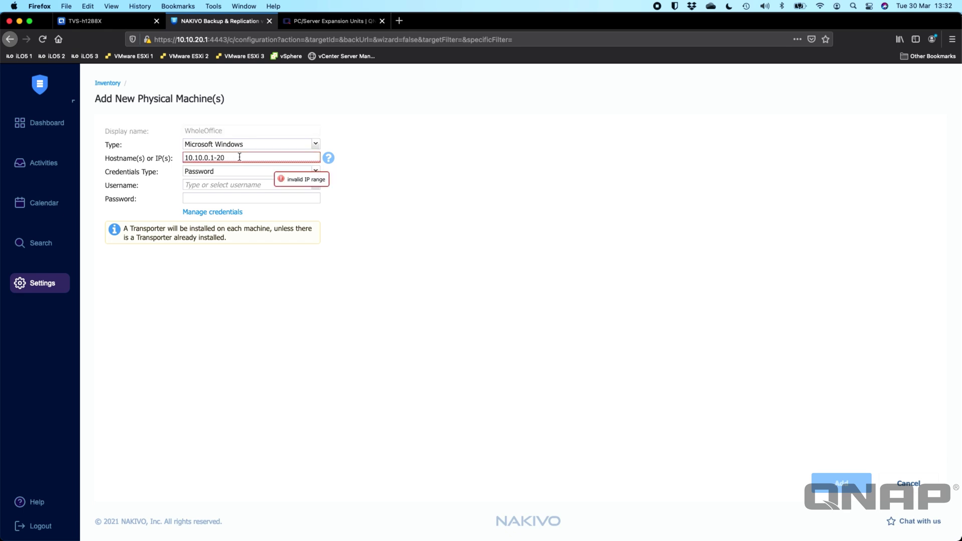
pyautogui.press('BackSpace')
pyautogui.press('BackSpace')
pyautogui.write('10.10.0.20')
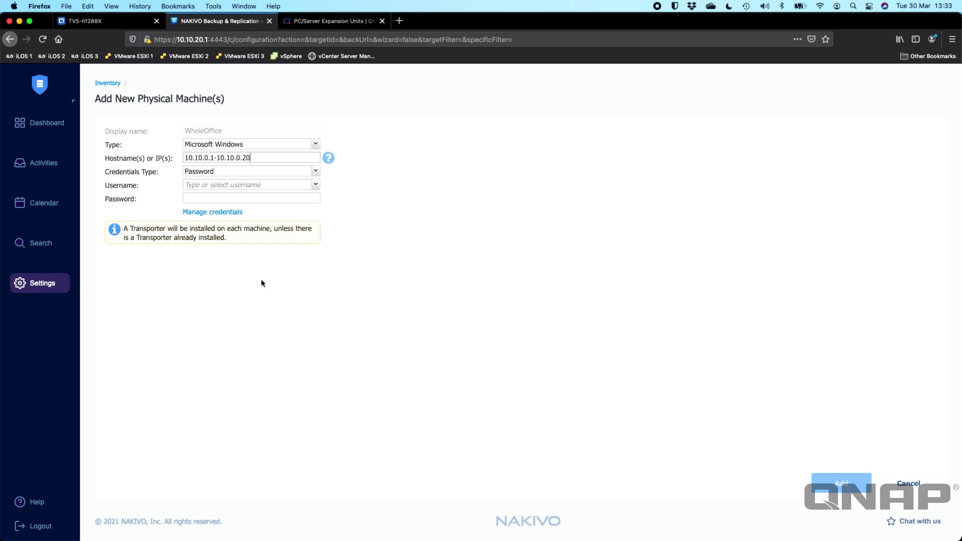
pyautogui.click(242, 175)
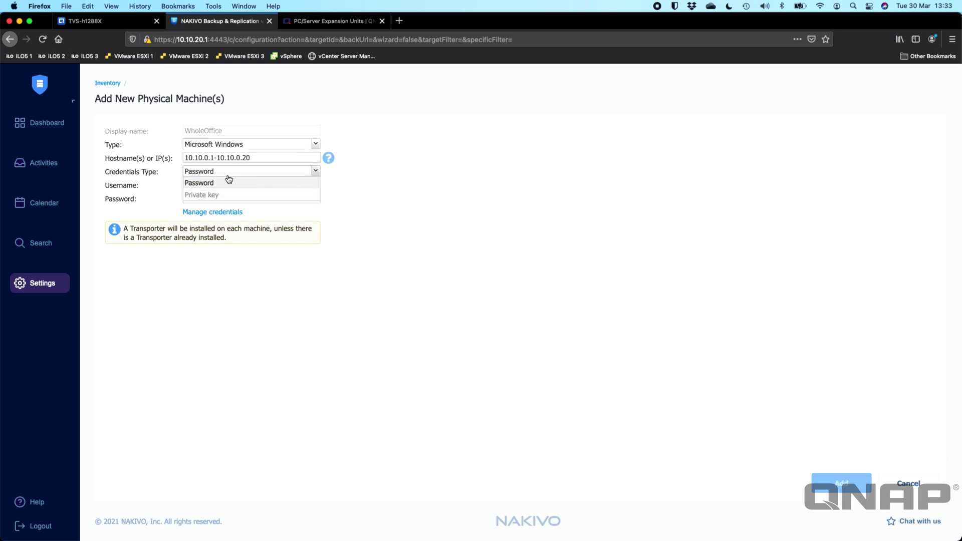
pyautogui.click(241, 183)
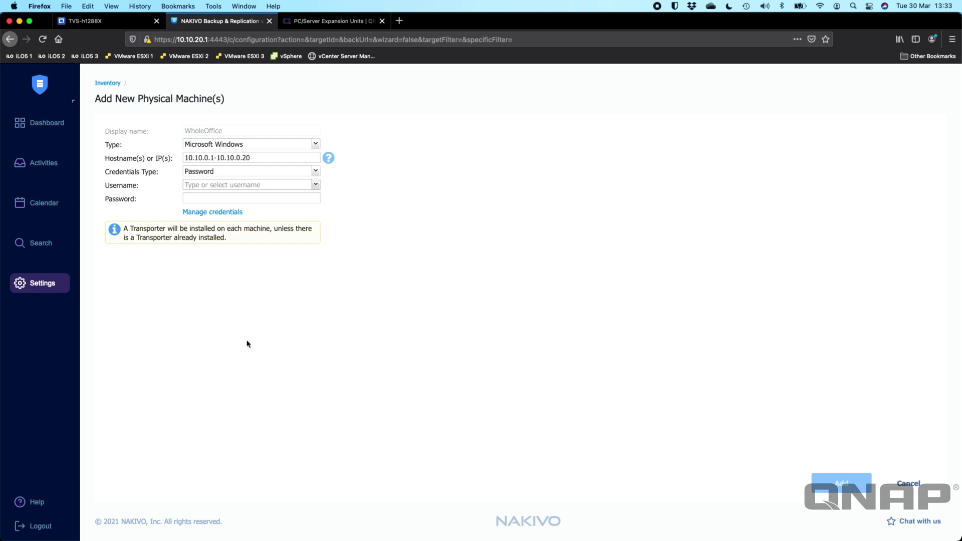
pyautogui.click(910, 483)
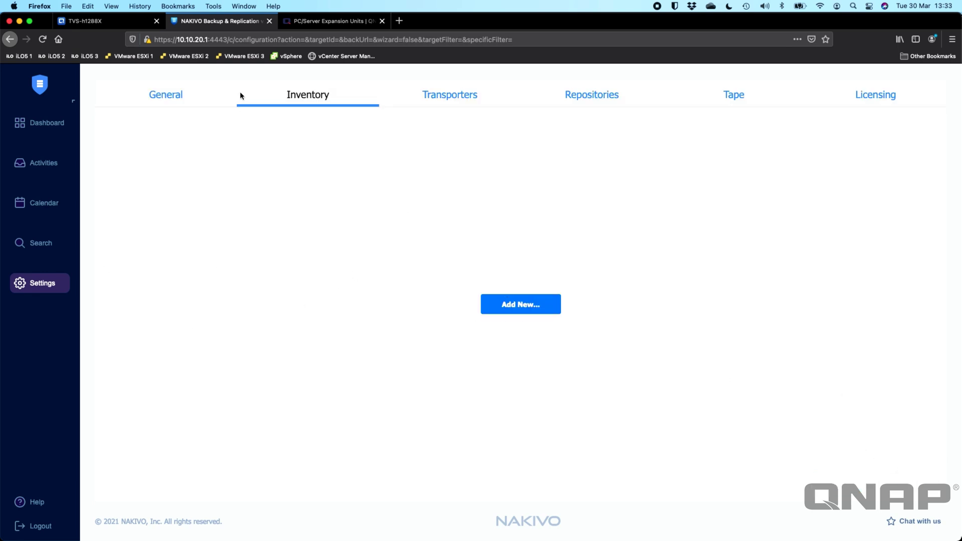
# Launch HBS 3 maximized on the QNAP tab and list the Sync page's job types
pyautogui.click(83, 20)
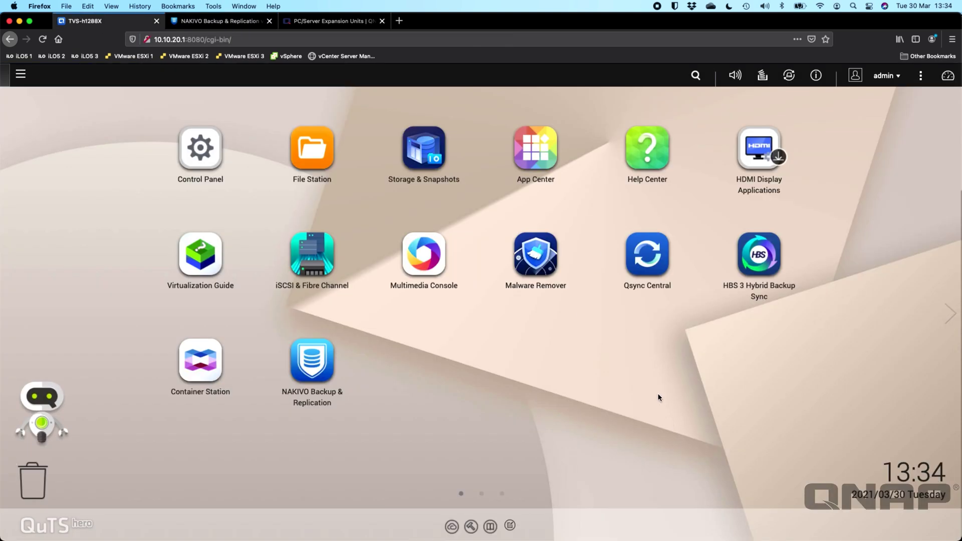
pyautogui.click(740, 273)
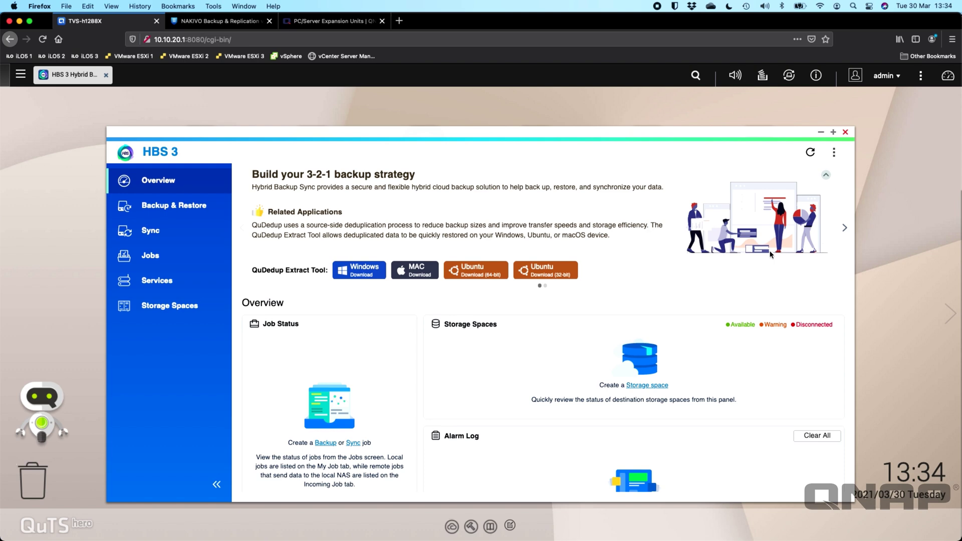
pyautogui.click(831, 133)
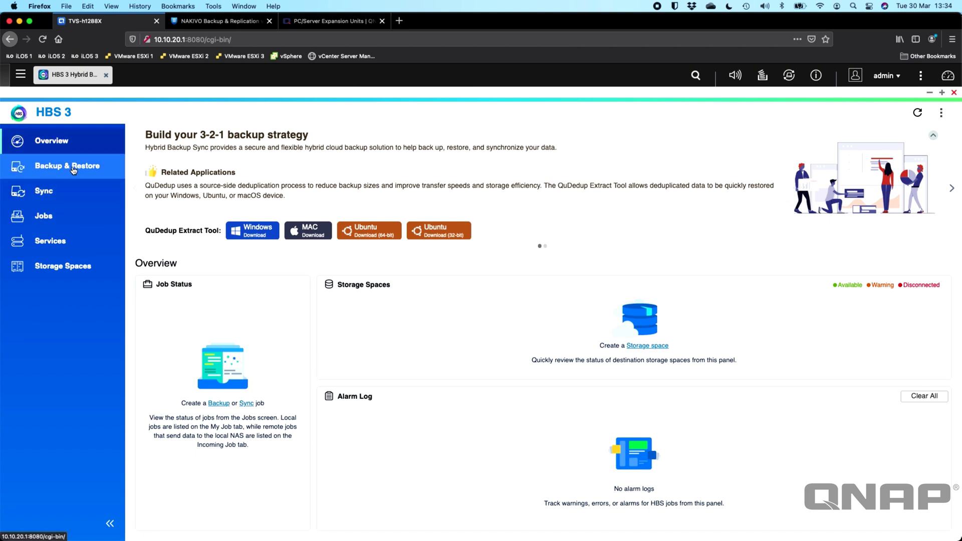
pyautogui.click(74, 194)
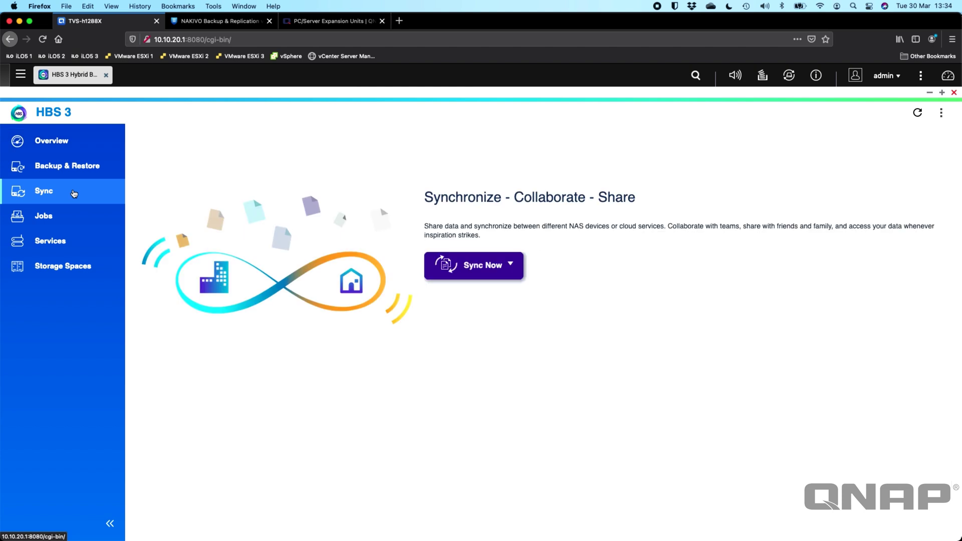
pyautogui.click(512, 269)
# Choose One-way Sync Job and scroll through the NAS, remote and cloud destination options
pyautogui.click(499, 320)
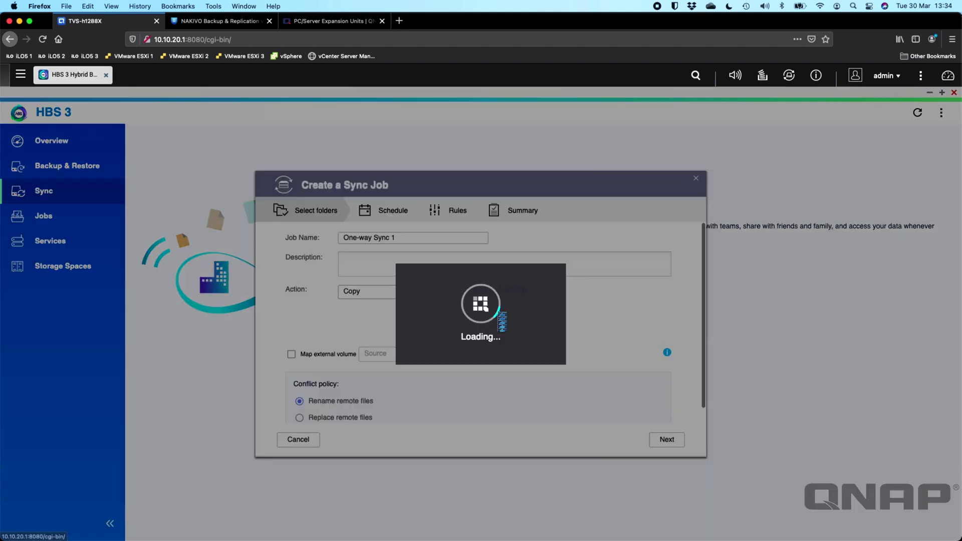
pyautogui.scroll(-1, 601, 317)
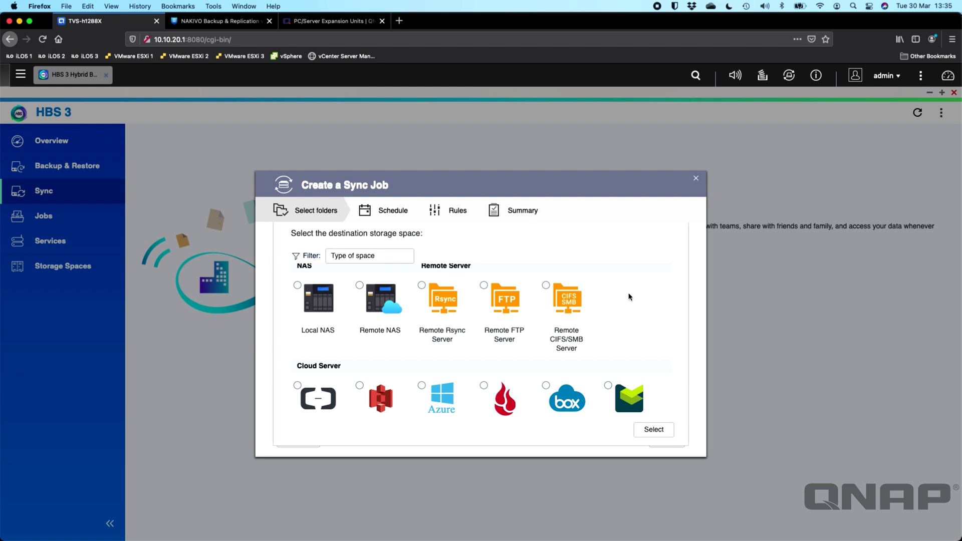
pyautogui.scroll(-2, 630, 296)
pyautogui.scroll(-1, 630, 297)
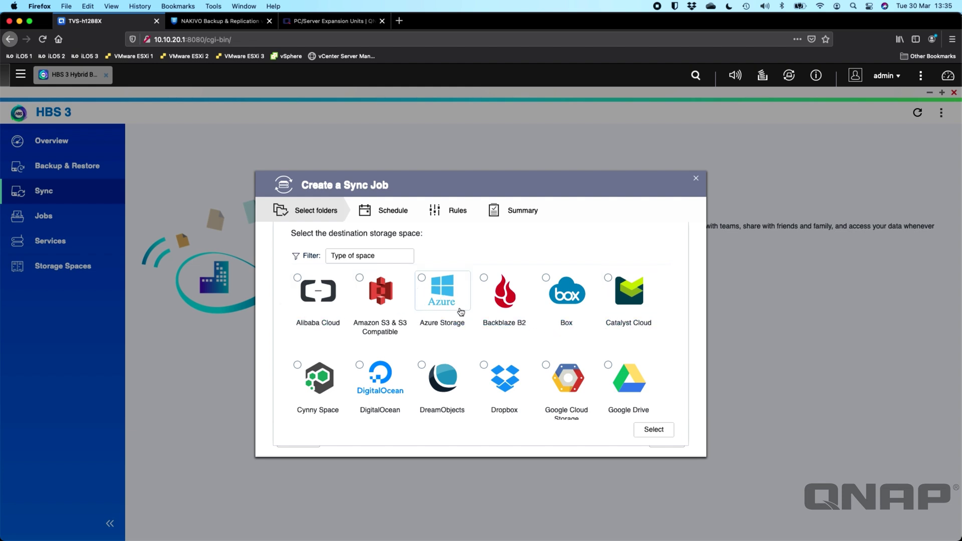
pyautogui.scroll(-1, 684, 300)
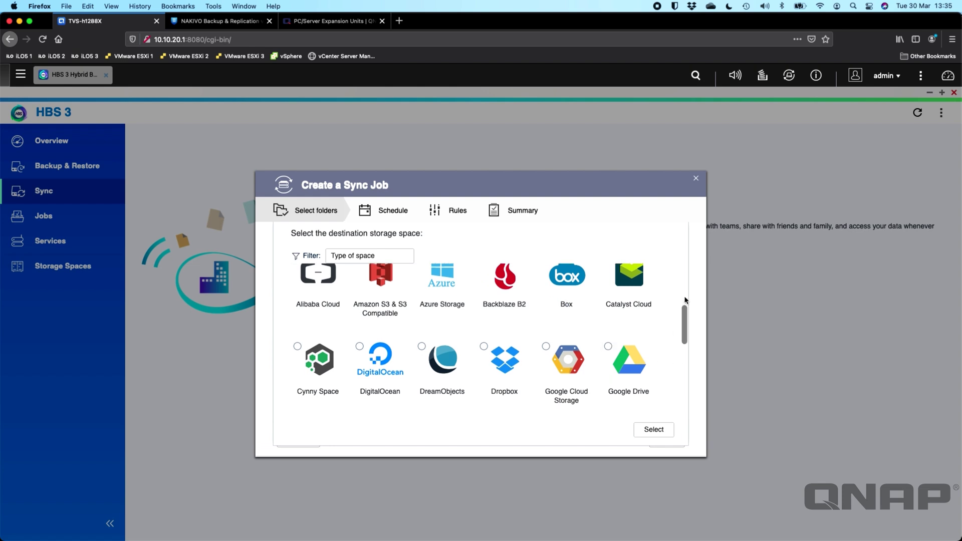
pyautogui.scroll(-5, 684, 299)
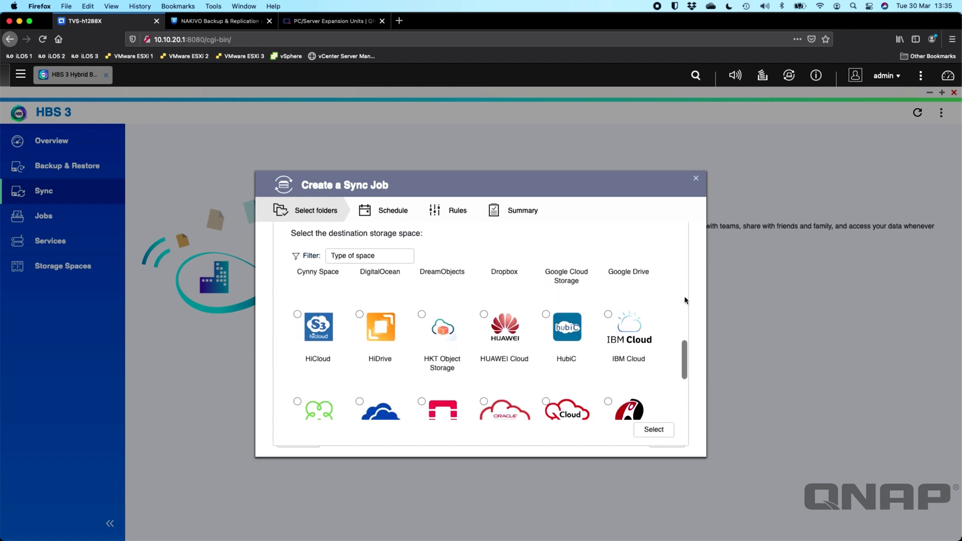
pyautogui.scroll(-6, 685, 300)
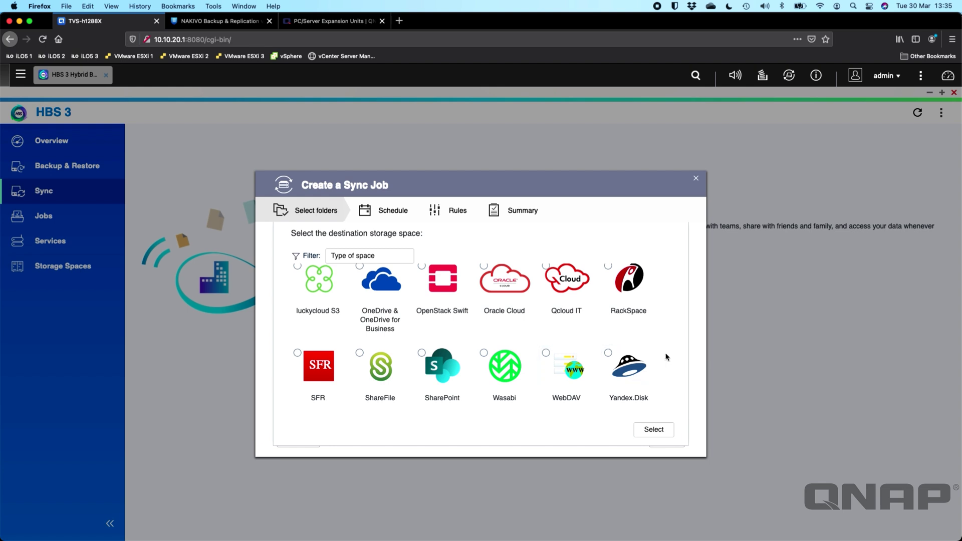
pyautogui.scroll(5, 671, 360)
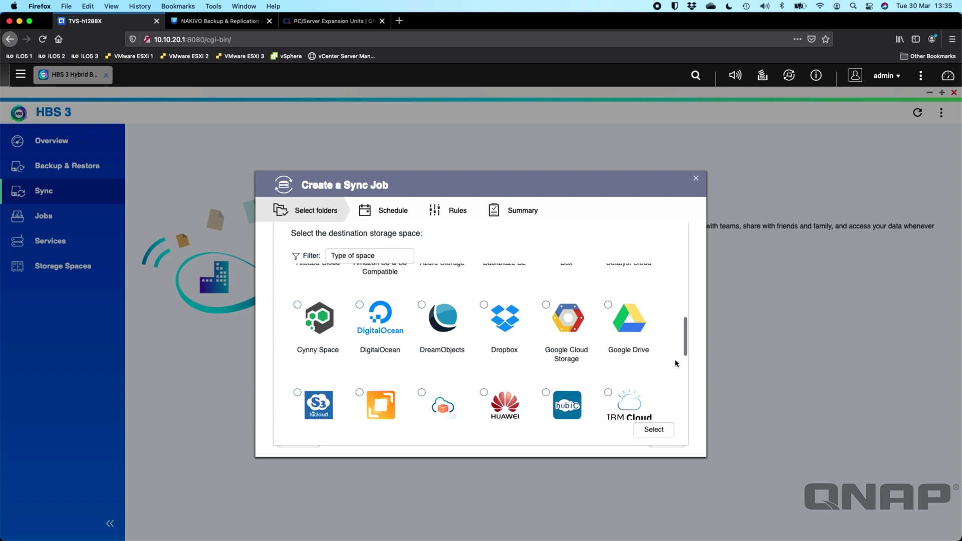
pyautogui.scroll(3, 676, 363)
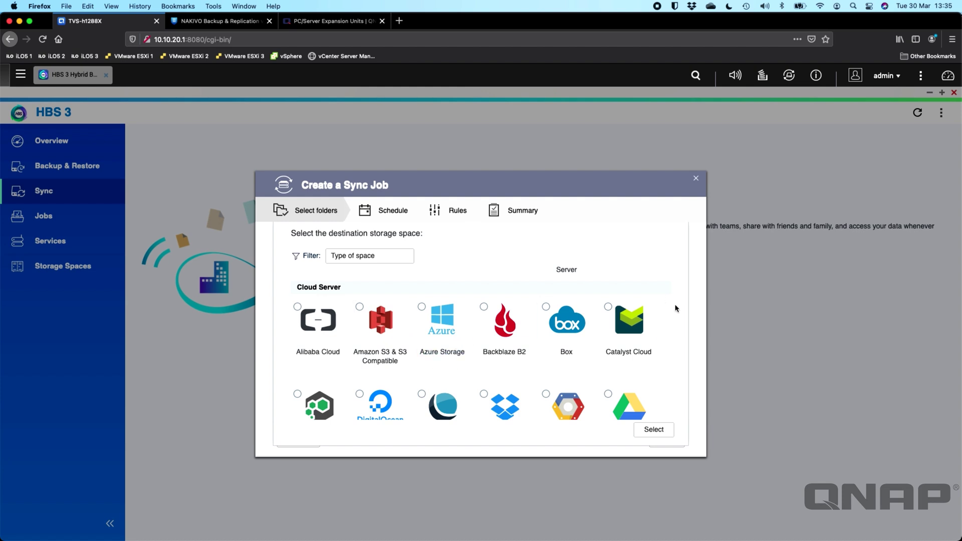
pyautogui.scroll(-3, 676, 308)
pyautogui.scroll(-3, 676, 308)
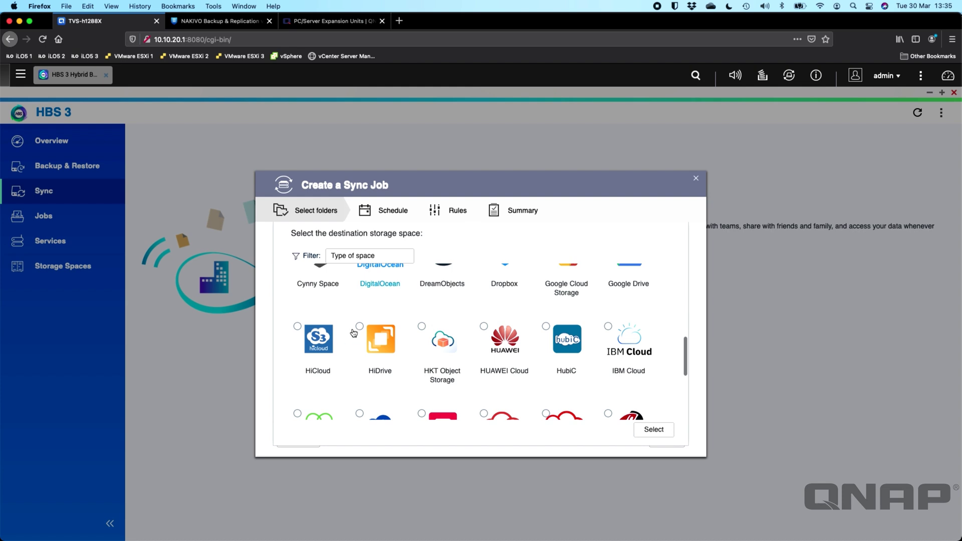
pyautogui.scroll(-2, 471, 360)
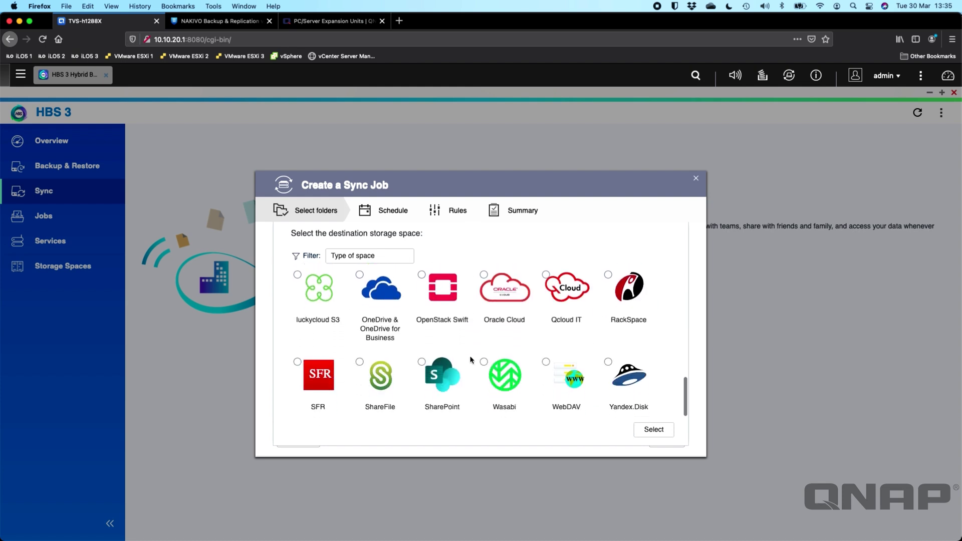
pyautogui.scroll(-1, 471, 360)
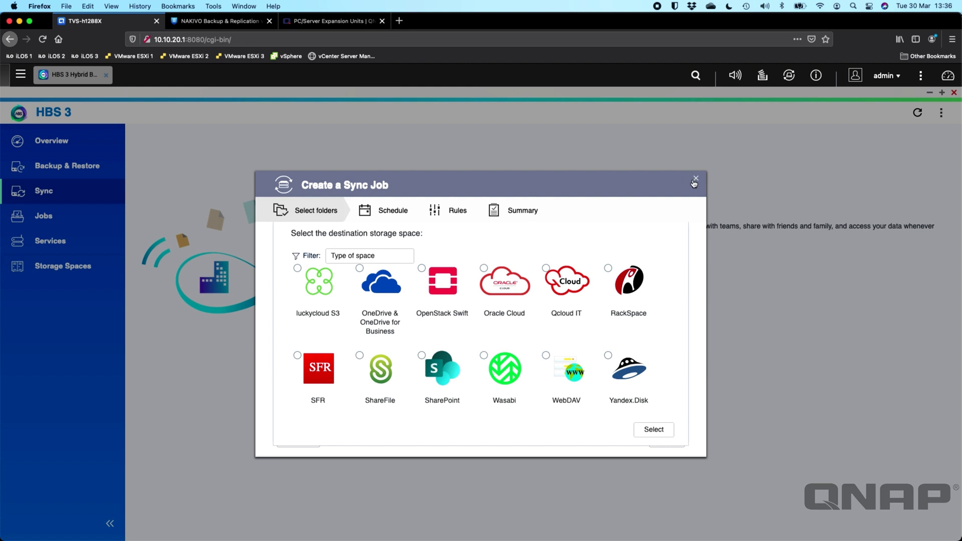
pyautogui.scroll(-1, 628, 301)
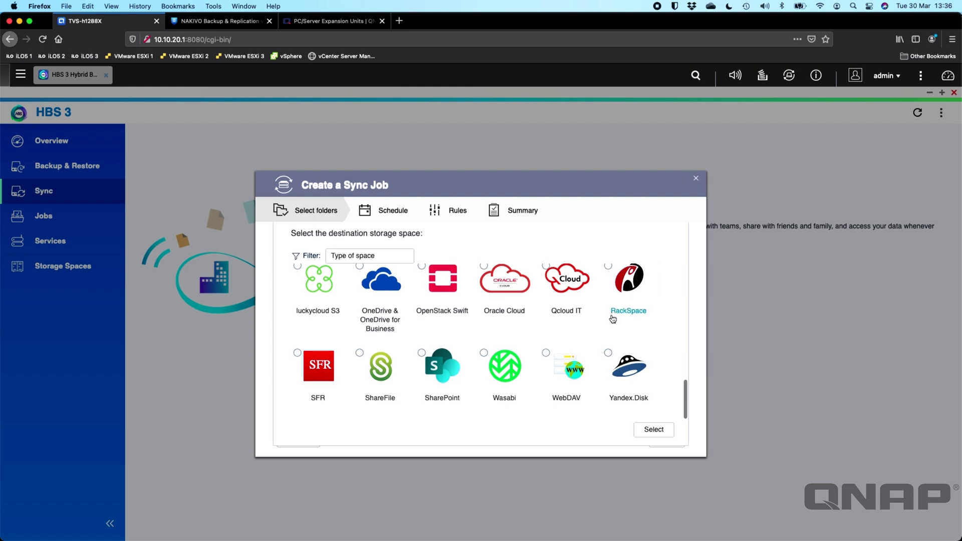
# Close the Create a Sync Job wizard without saving, then close HBS 3
pyautogui.click(697, 179)
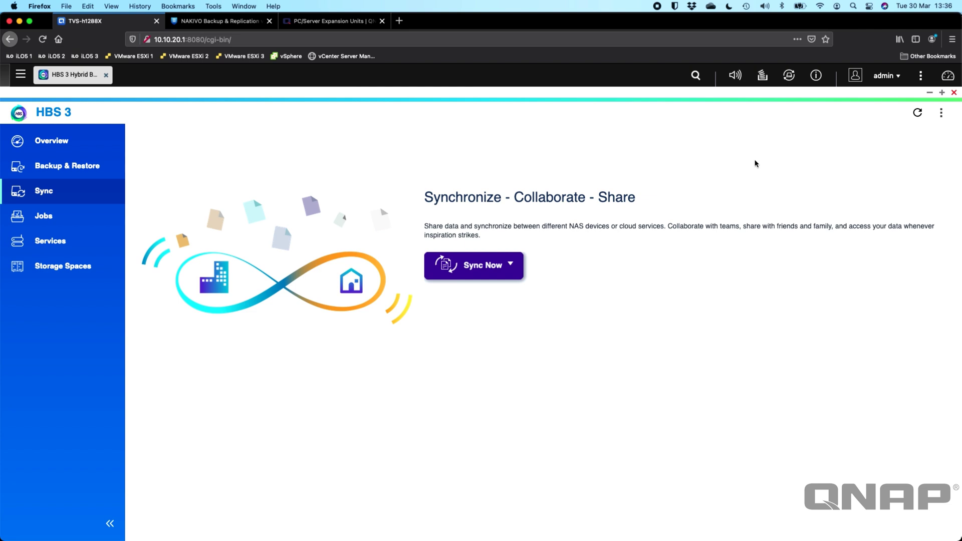
pyautogui.click(953, 92)
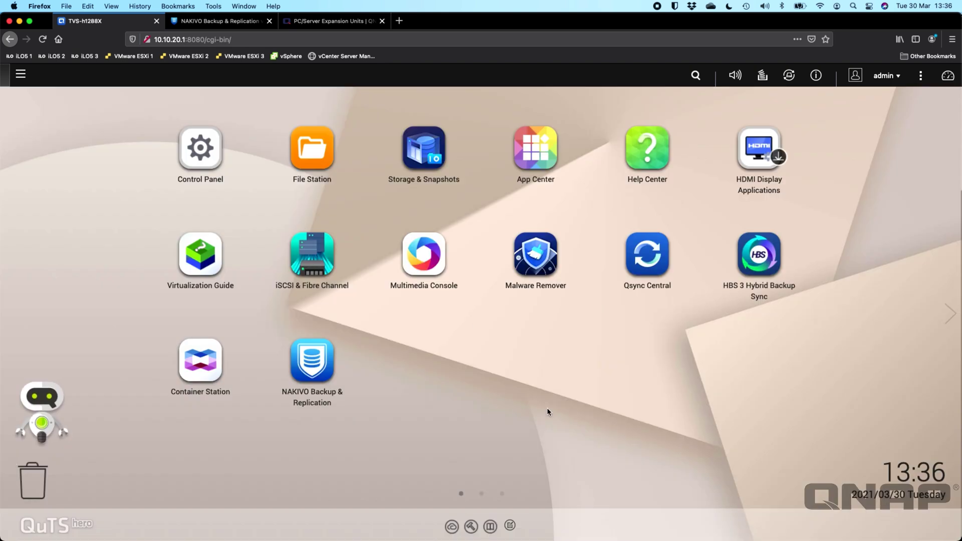
# Open Storage & Snapshots maximized, view Storage Pool 1's shared folders, and begin a Public folder snapshot
pyautogui.click(444, 165)
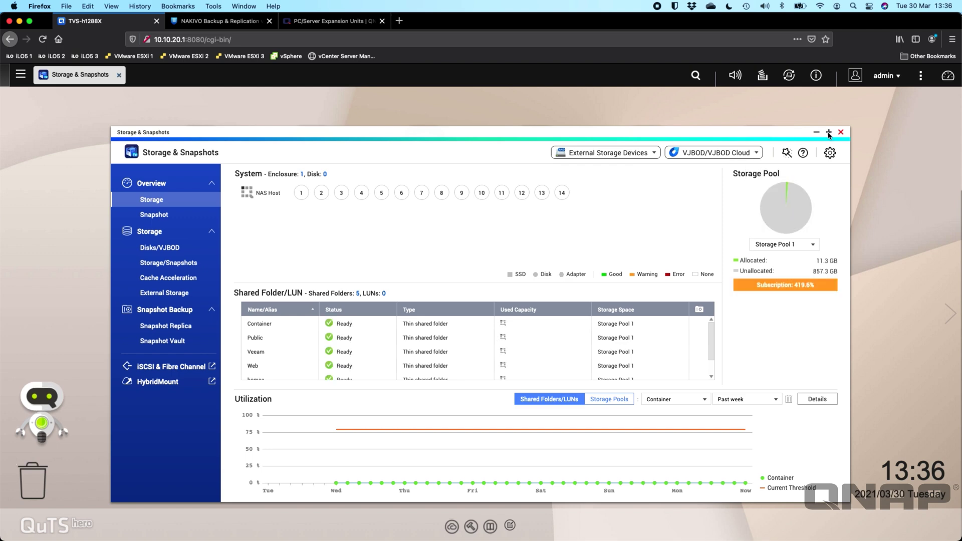
pyautogui.click(828, 132)
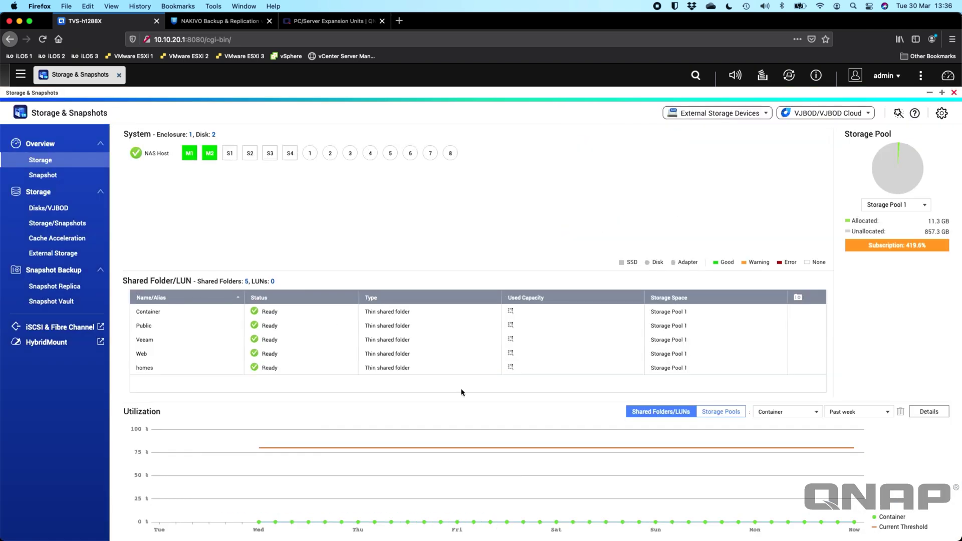
pyautogui.click(73, 222)
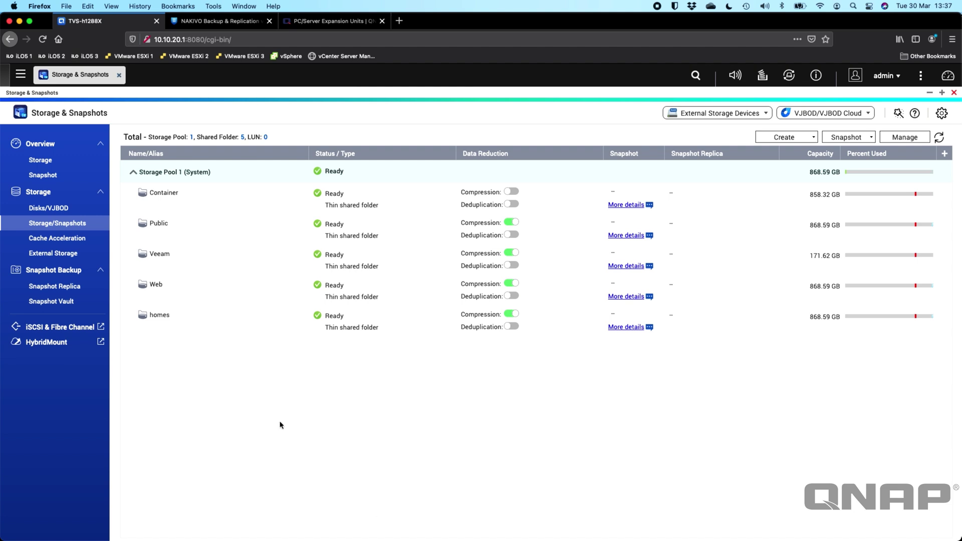
pyautogui.click(869, 136)
# Take a snapshot of the Public shared folder named GMT+00_2021-03-30_1337 and dismiss the notification
pyautogui.click(864, 159)
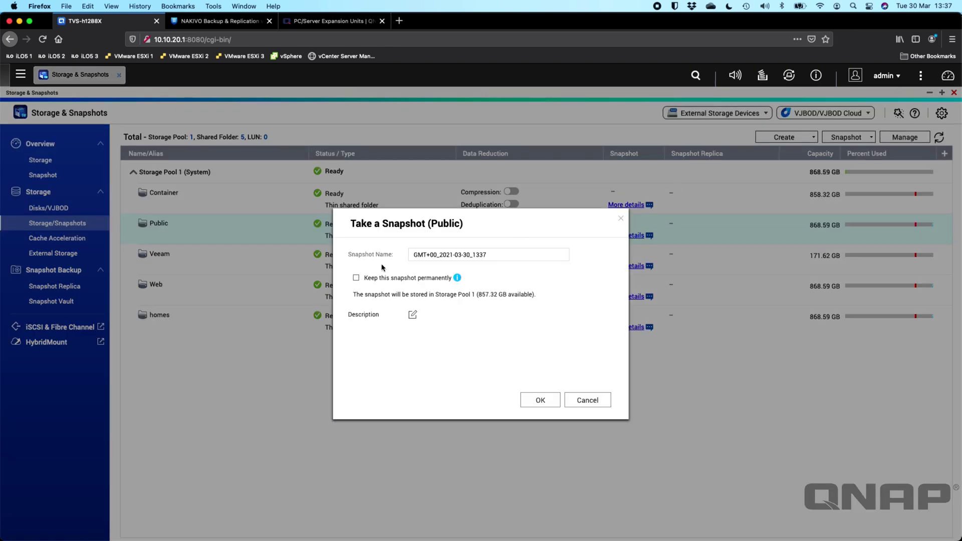
pyautogui.click(547, 401)
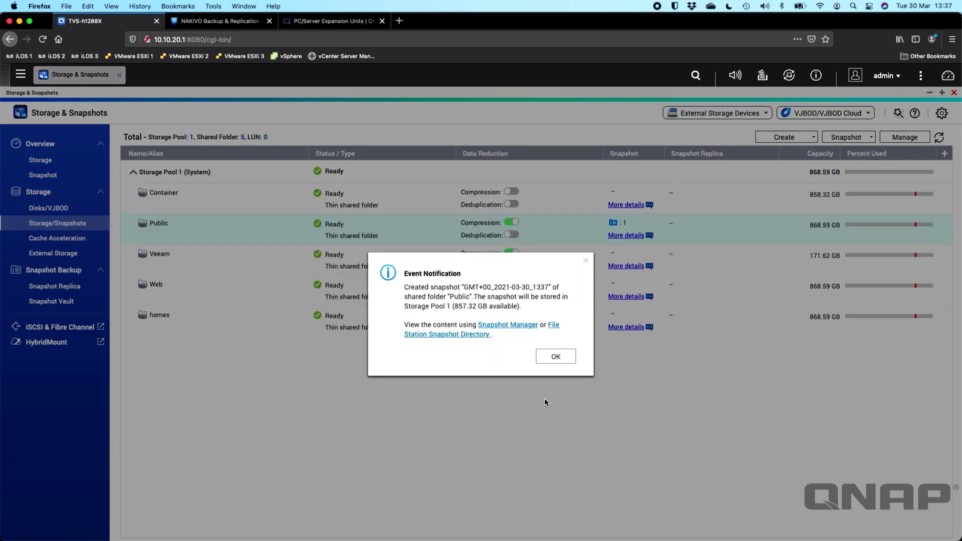
pyautogui.click(551, 357)
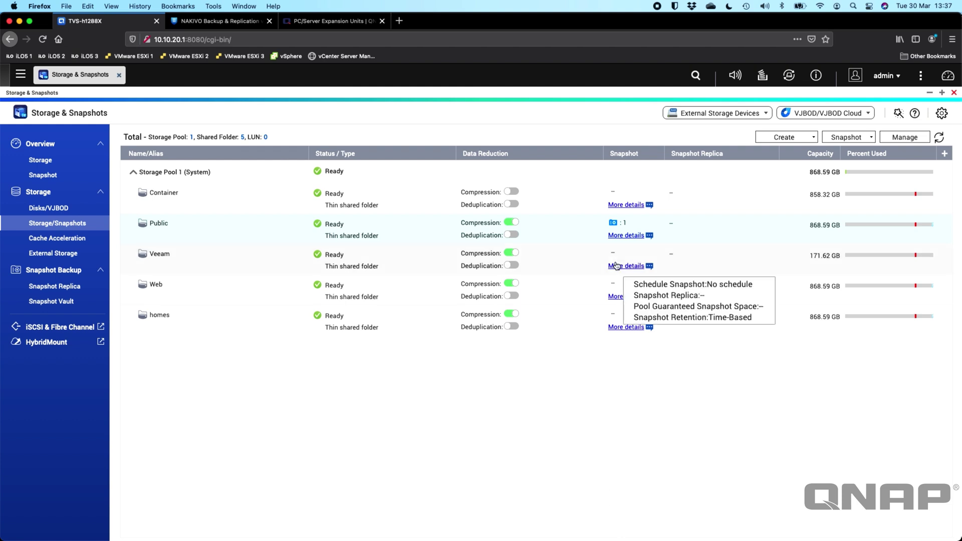
# From Snapshot Replica, start a new replication job, enabling SSH, and open the source folder list
pyautogui.click(69, 287)
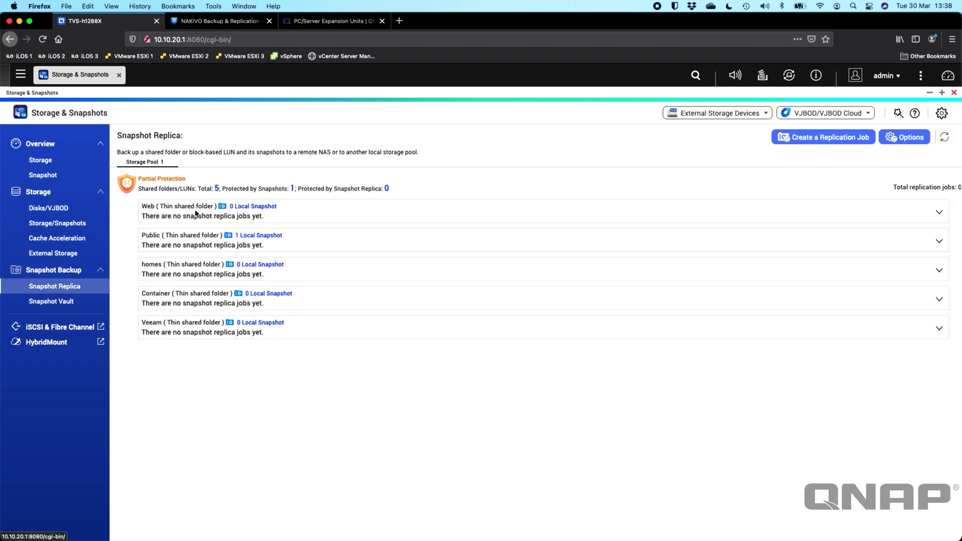
pyautogui.click(810, 137)
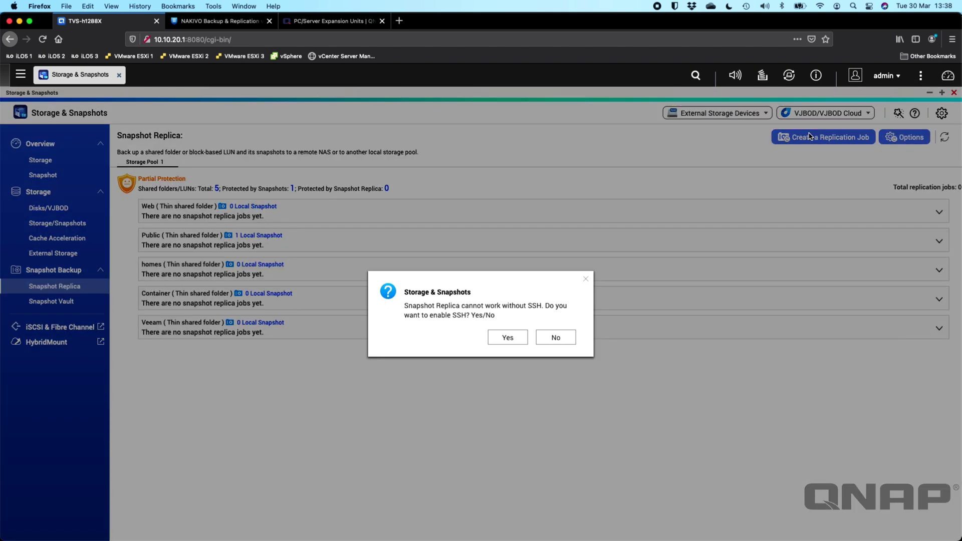
pyautogui.click(506, 337)
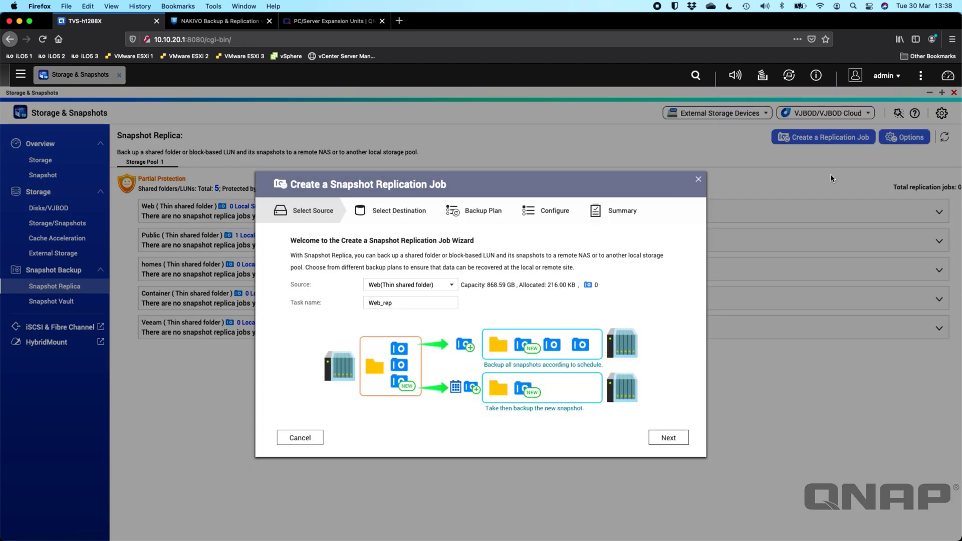
pyautogui.click(419, 287)
# Pick Public (Thin shared folder) as the replication source, then cancel the wizard without creating a job
pyautogui.click(403, 308)
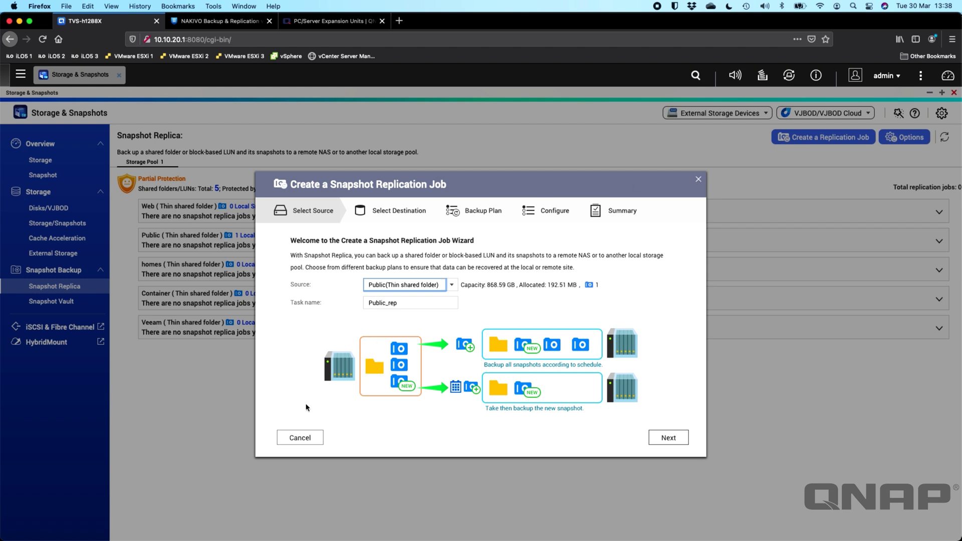
pyautogui.click(302, 438)
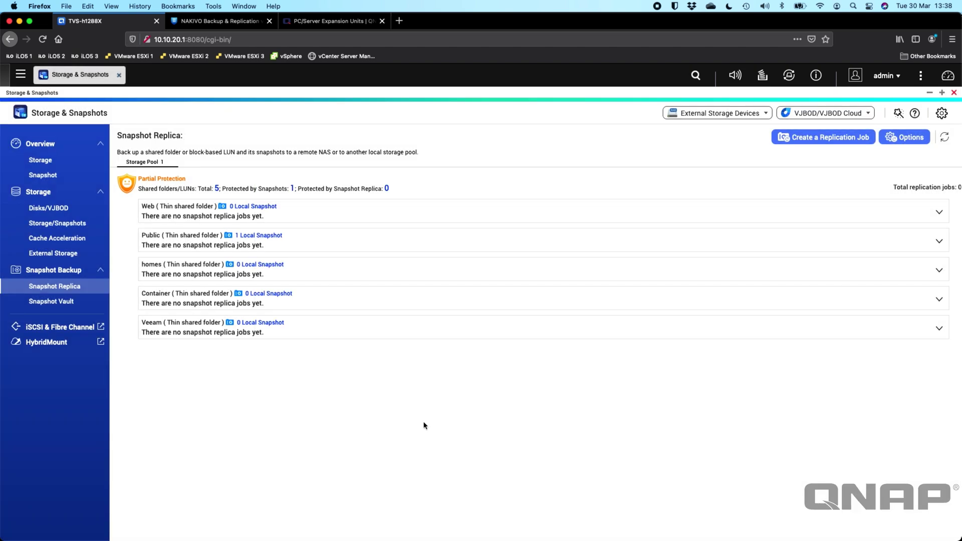